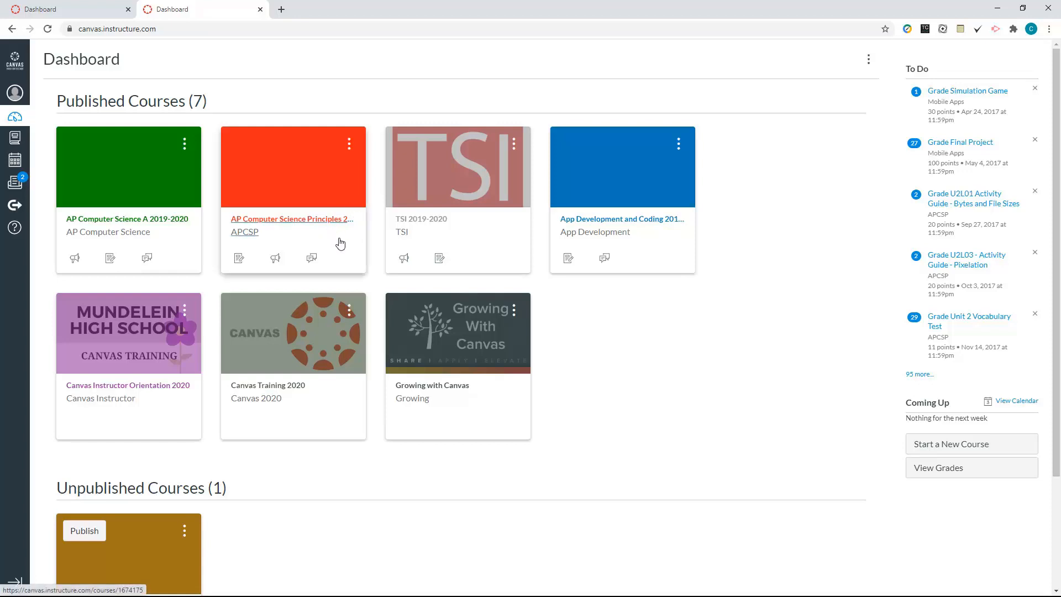
Create a Course-type content export from the settings of the published AP Computer Science Principles course
{"action": "left_click_drag", "start_coordinate": [162, 31], "coordinate": [69, 28]}
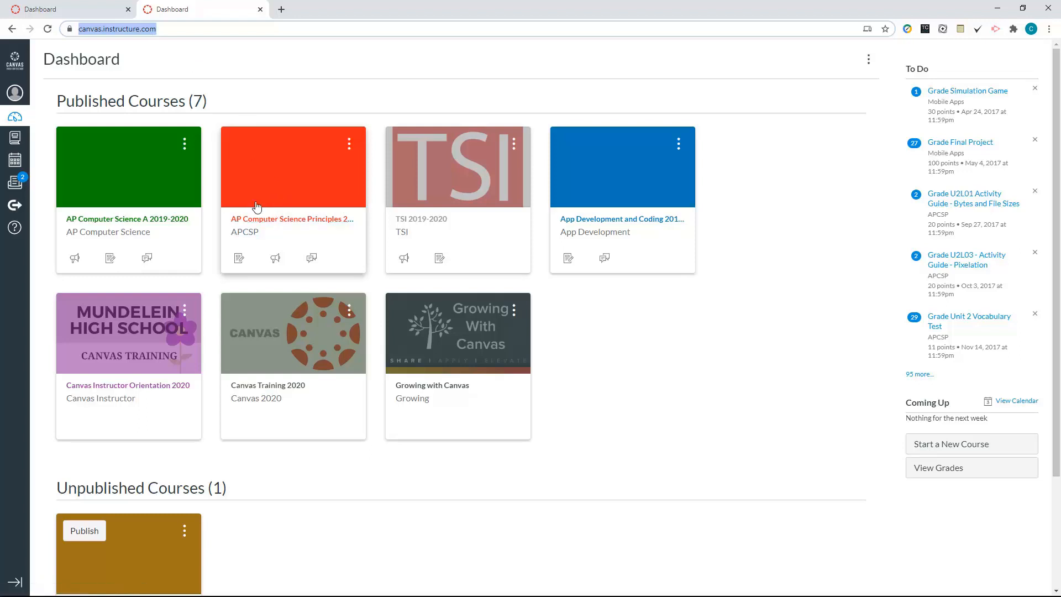
{"action": "left_click", "coordinate": [287, 220]}
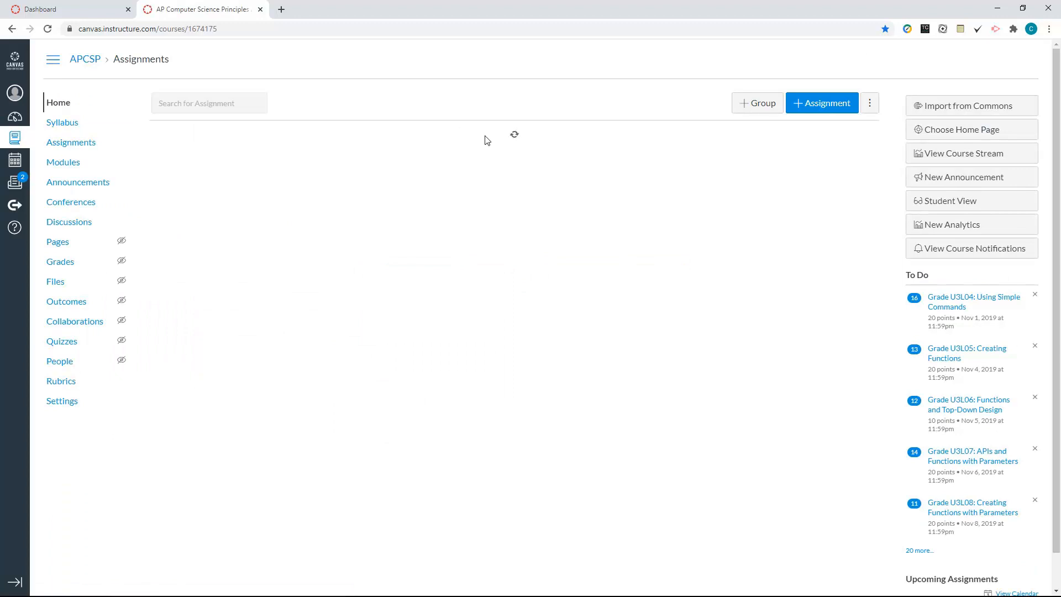
{"action": "left_click", "coordinate": [59, 402]}
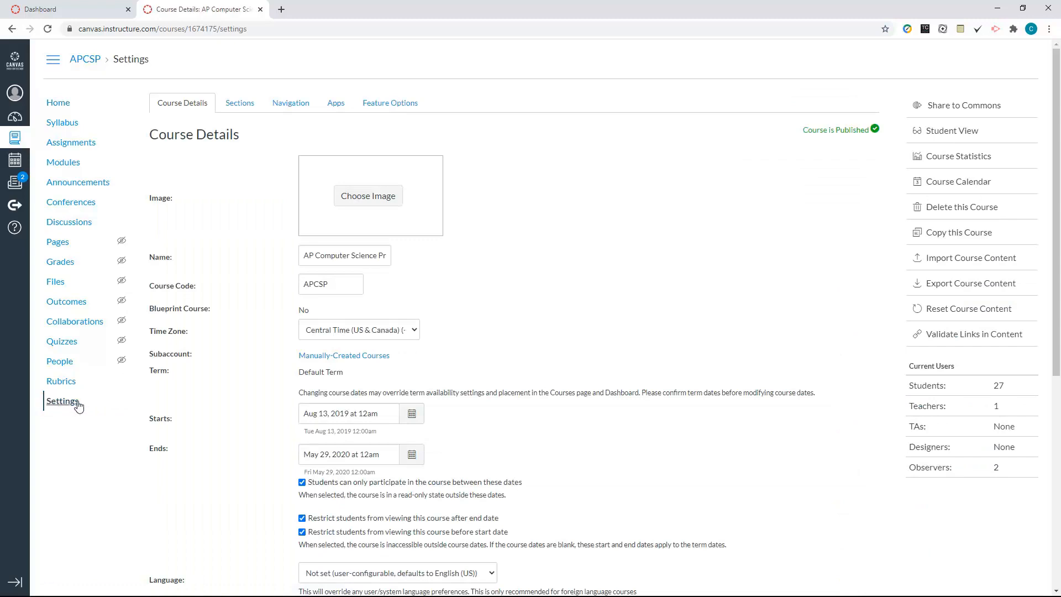
{"action": "left_click", "coordinate": [951, 284]}
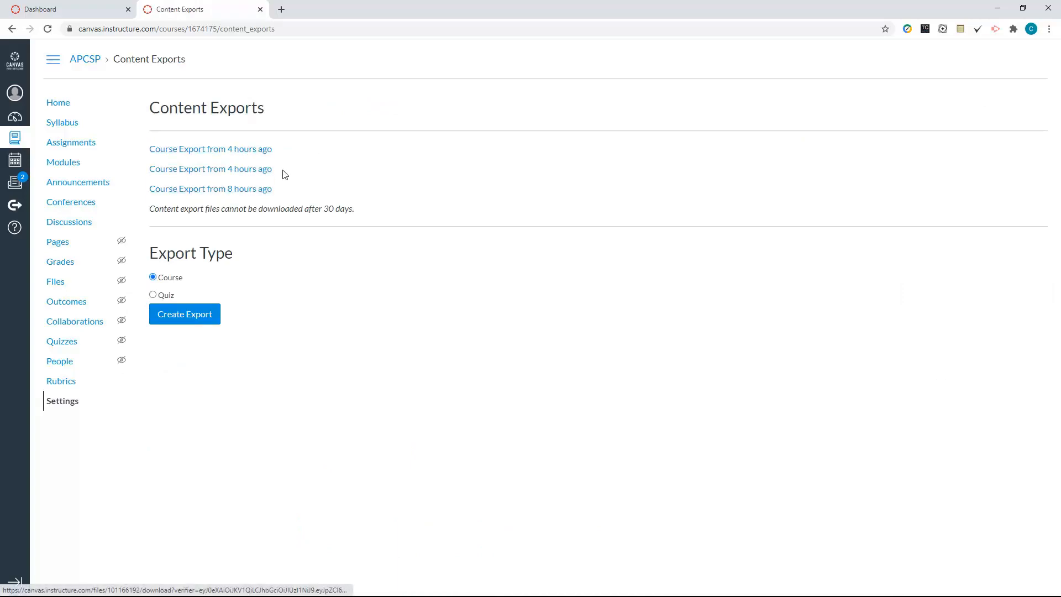
{"action": "left_click", "coordinate": [186, 317]}
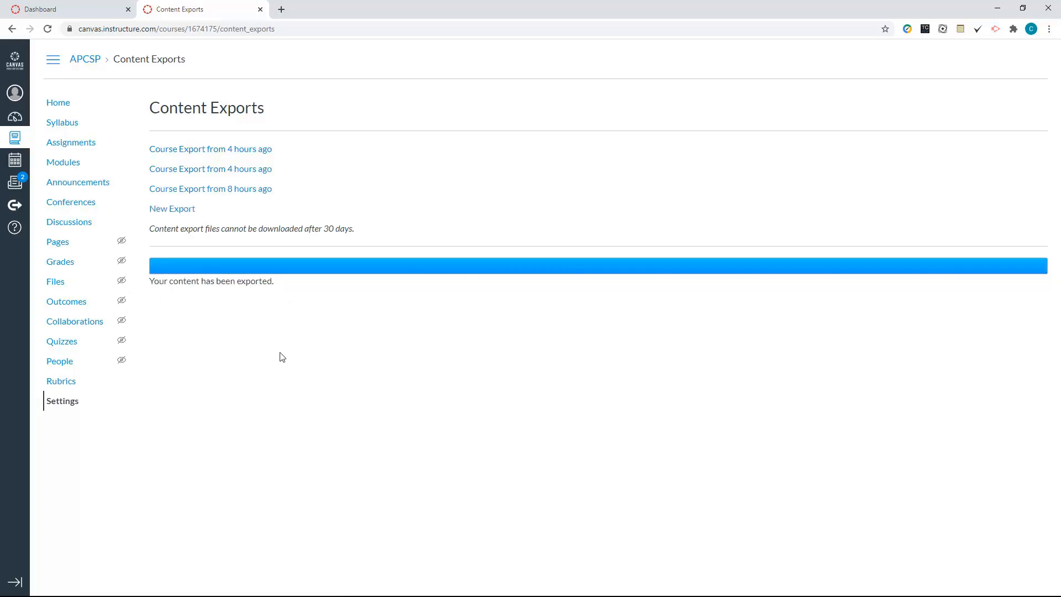
Download the new export to the Downloads folder as ap-computer-science-principles-2019-2020-export.imscc
{"action": "left_click_drag", "start_coordinate": [274, 283], "coordinate": [154, 289]}
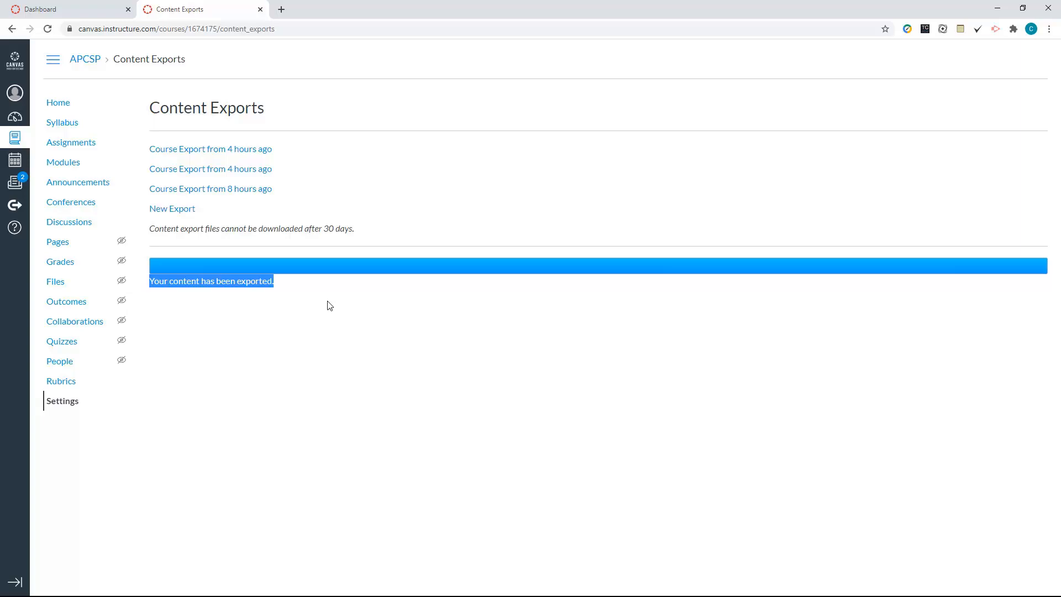
{"action": "left_click", "coordinate": [185, 213]}
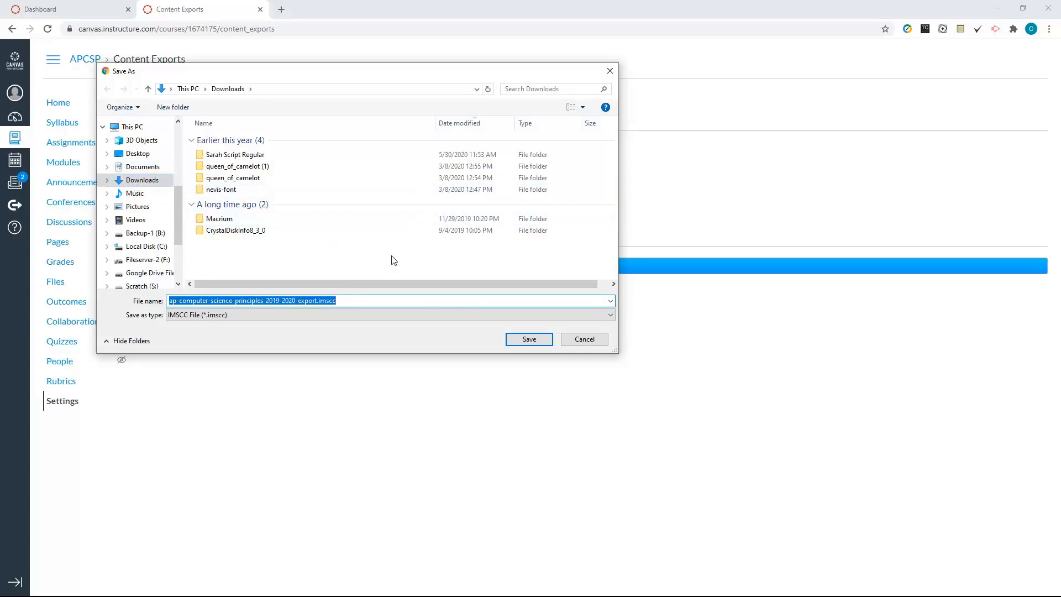
{"action": "left_click", "coordinate": [526, 341]}
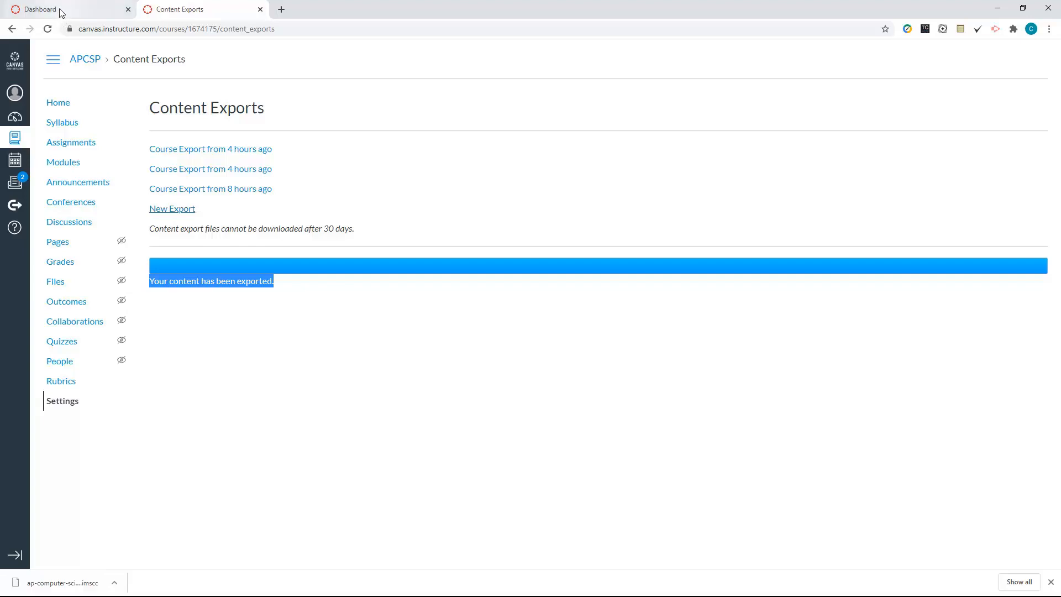
On the d120.instructure.com dashboard, open the course content import page for the AP Computer Science Principles course
{"action": "left_click", "coordinate": [79, 15]}
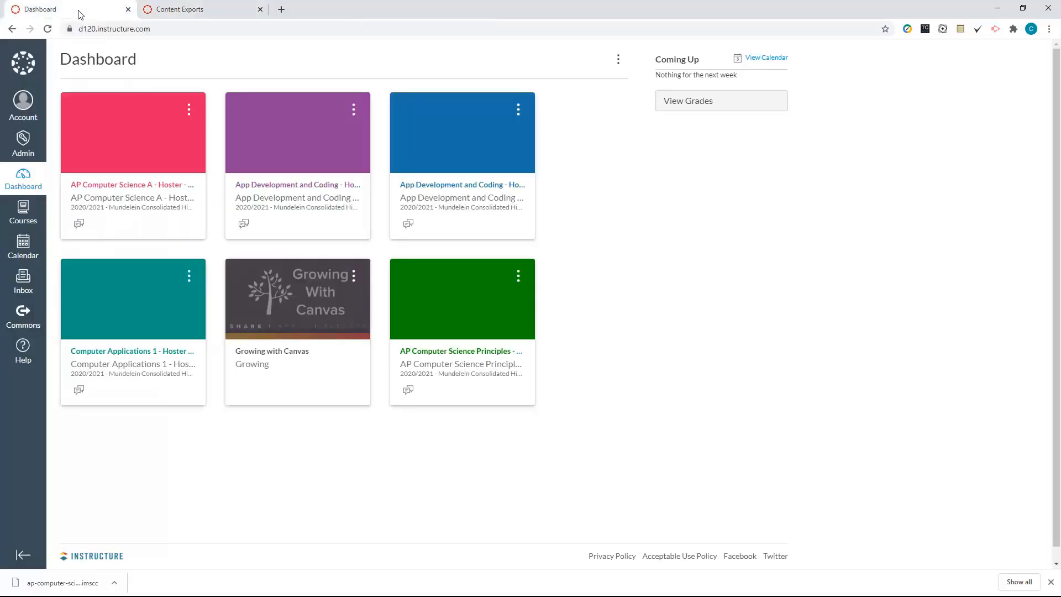
{"action": "left_click_drag", "start_coordinate": [177, 28], "coordinate": [69, 31]}
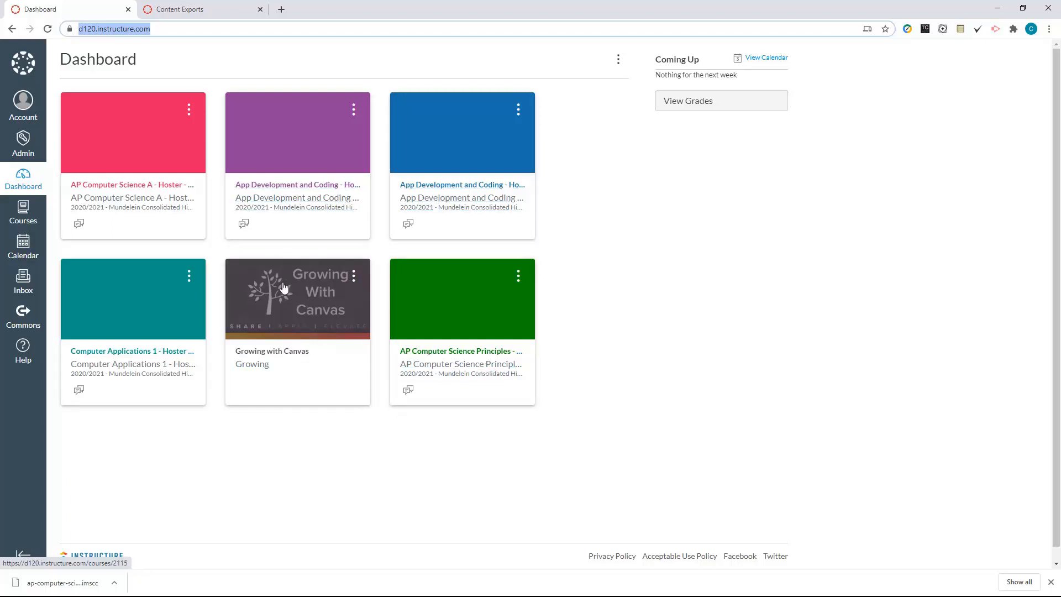
{"action": "left_click", "coordinate": [458, 355]}
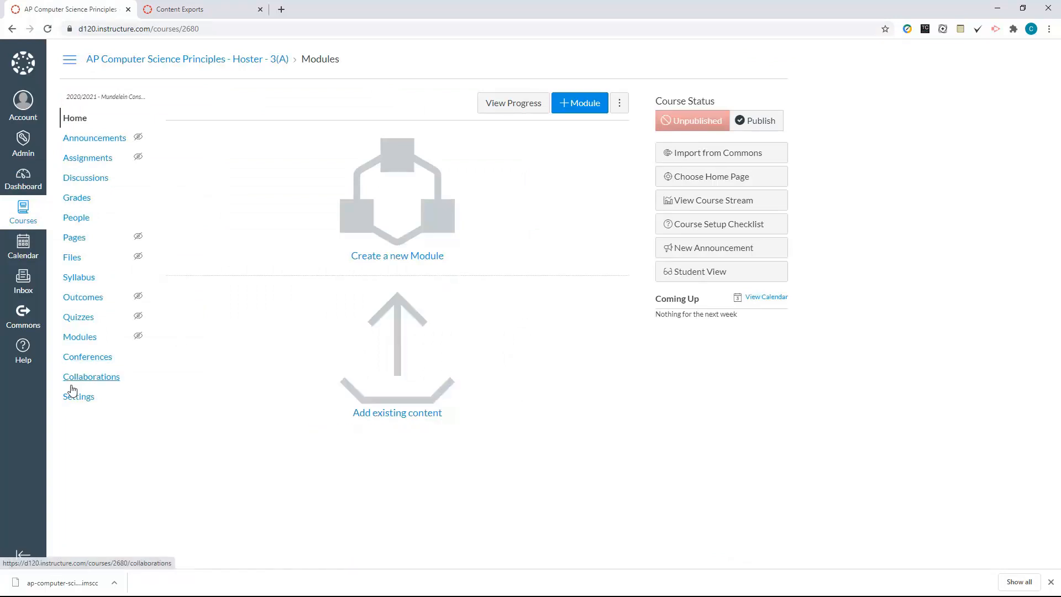
{"action": "left_click", "coordinate": [77, 402]}
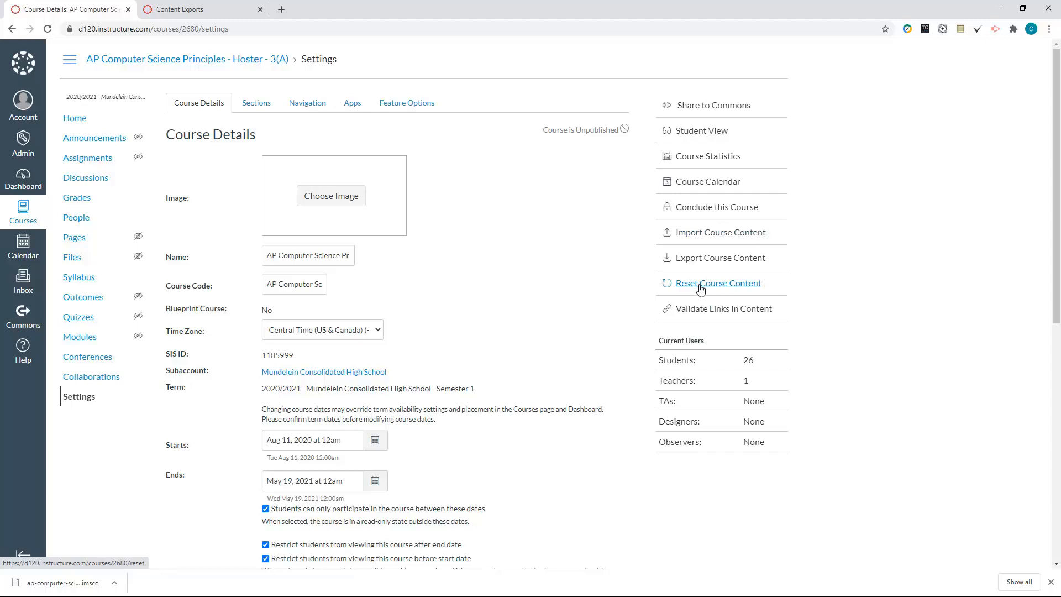
{"action": "left_click", "coordinate": [699, 236]}
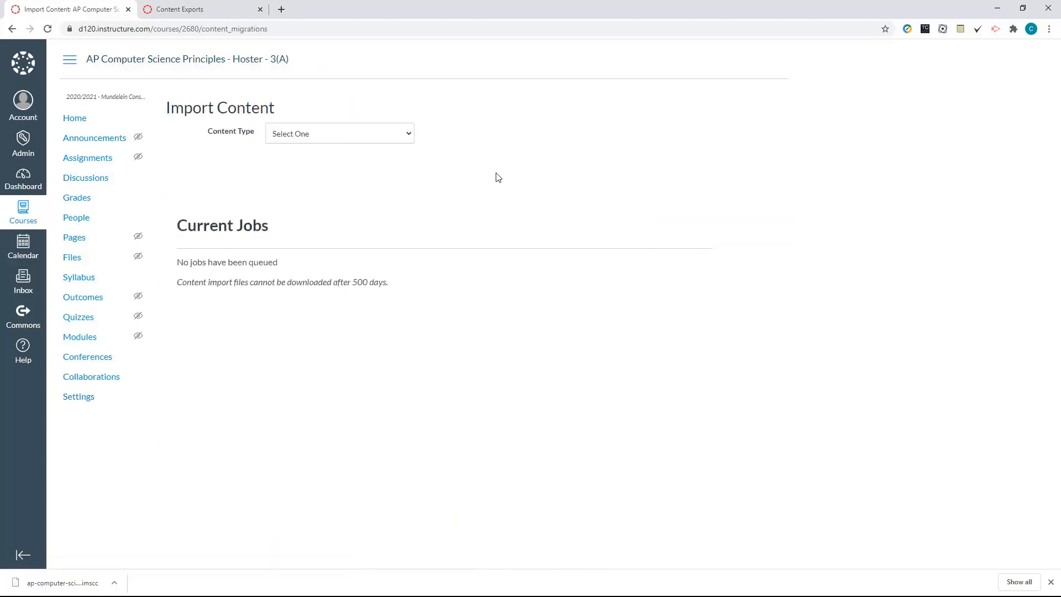
Set the content type to Canvas Course Export Package and choose ap-computer-science-principles-2019-2020-export.imscc as the source
{"action": "left_click", "coordinate": [409, 134]}
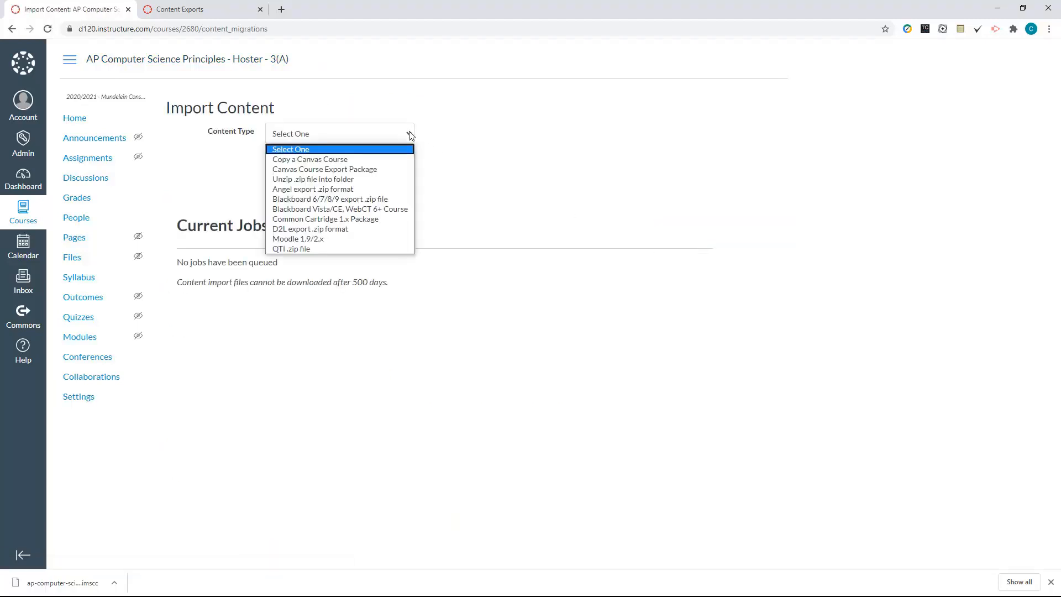
{"action": "left_click", "coordinate": [347, 169]}
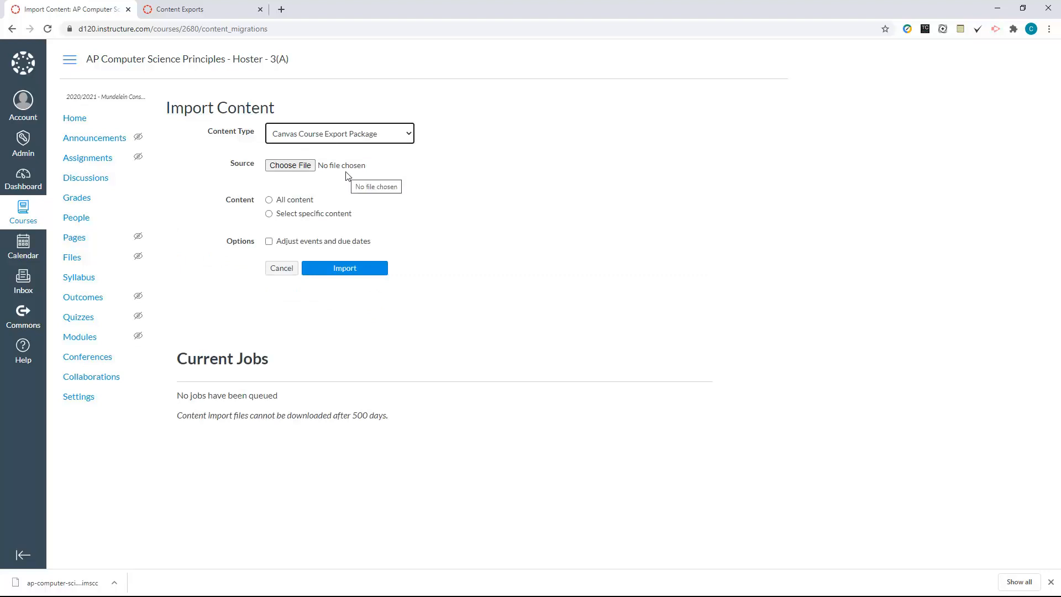
{"action": "left_click", "coordinate": [308, 166]}
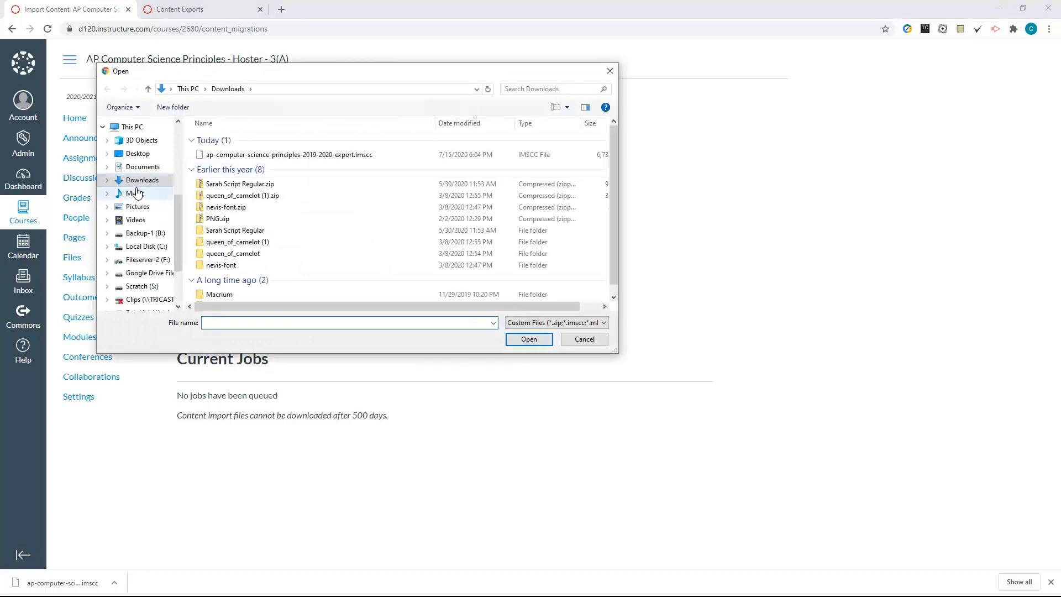
{"action": "left_click", "coordinate": [295, 156]}
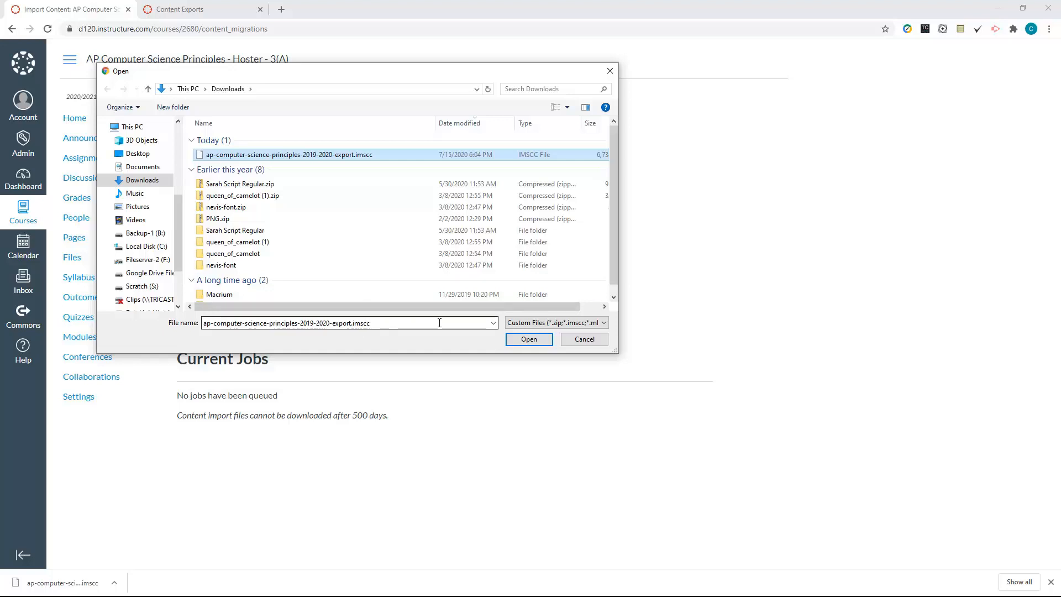
{"action": "left_click", "coordinate": [524, 343]}
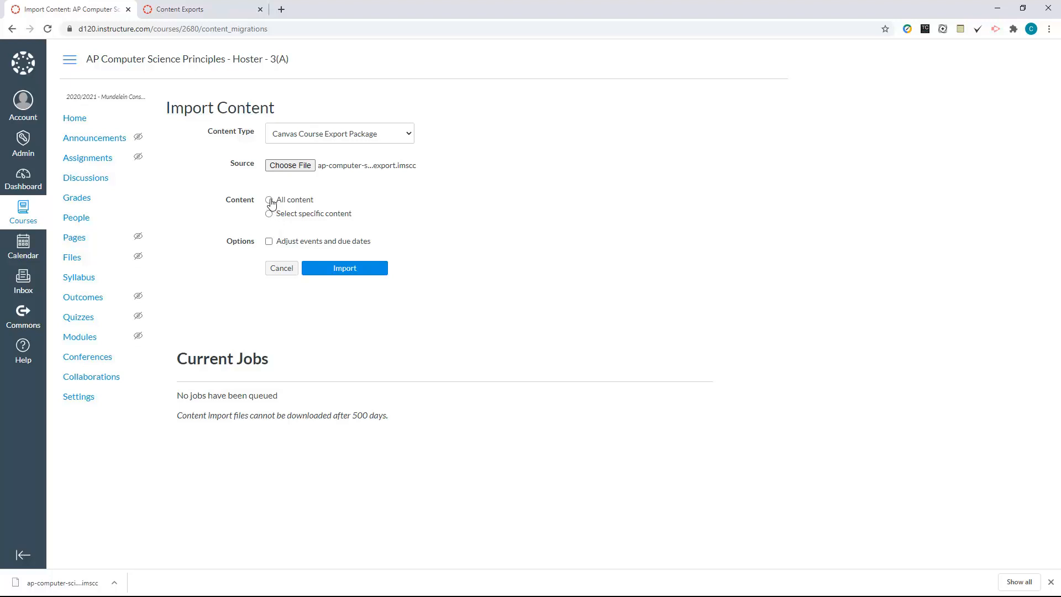
Include all content with adjusted events and due dates, and set the original beginning date to Aug 13, 2019
{"action": "left_click", "coordinate": [271, 200]}
{"action": "left_click", "coordinate": [269, 241]}
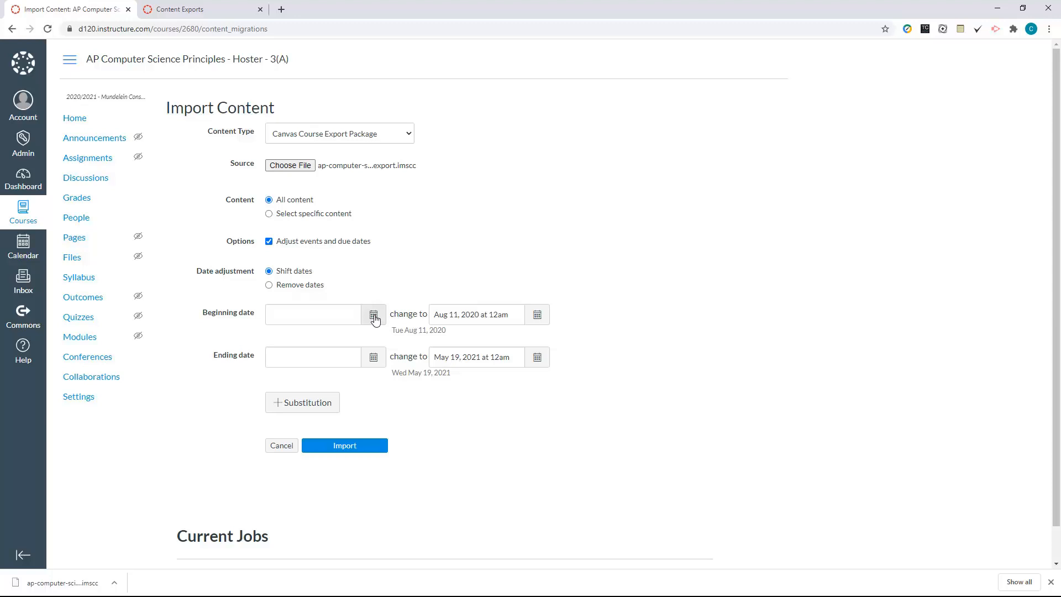
{"action": "left_click", "coordinate": [375, 313]}
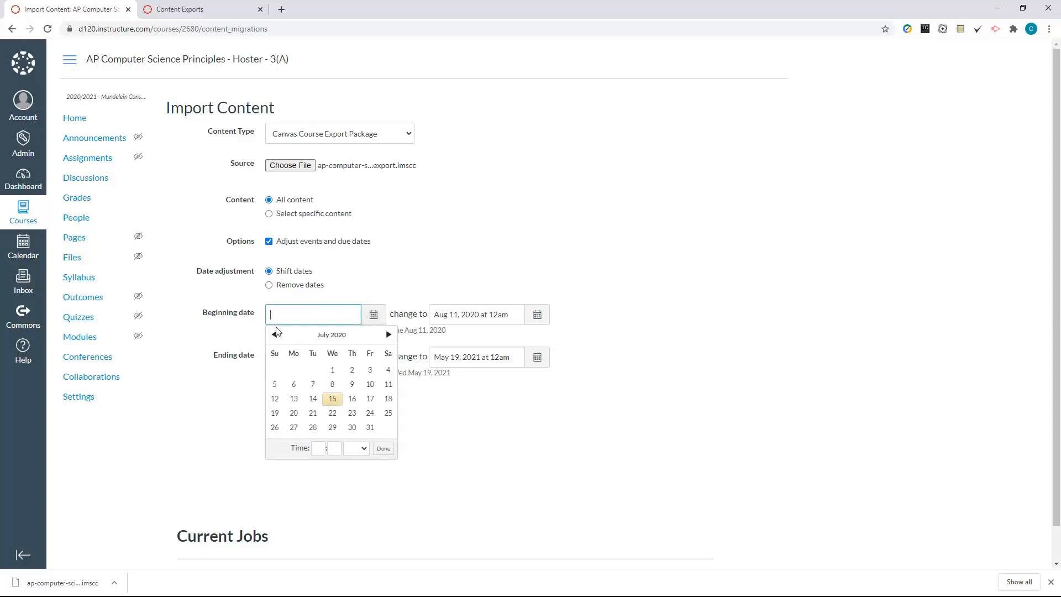
{"action": "left_click", "coordinate": [275, 334]}
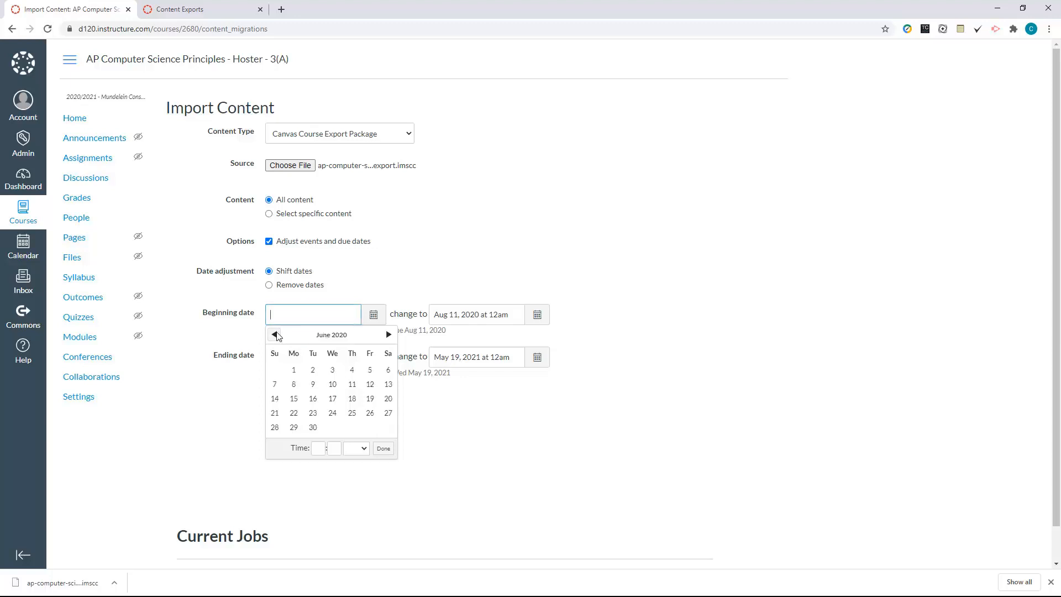
{"action": "left_click", "coordinate": [276, 335]}
{"action": "left_click", "coordinate": [275, 335]}
{"action": "left_click", "coordinate": [276, 334]}
{"action": "left_click", "coordinate": [275, 335]}
{"action": "left_click", "coordinate": [276, 334]}
{"action": "left_click", "coordinate": [276, 334]}
{"action": "left_click", "coordinate": [276, 334]}
{"action": "left_click", "coordinate": [275, 334]}
{"action": "left_click", "coordinate": [275, 335]}
{"action": "left_click", "coordinate": [276, 334]}
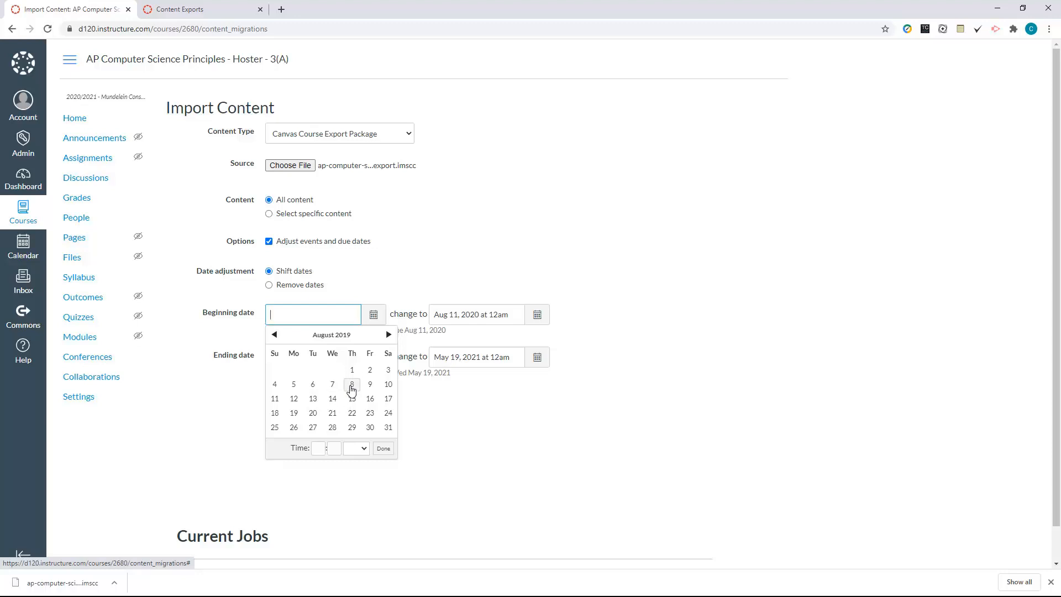
{"action": "left_click", "coordinate": [313, 400]}
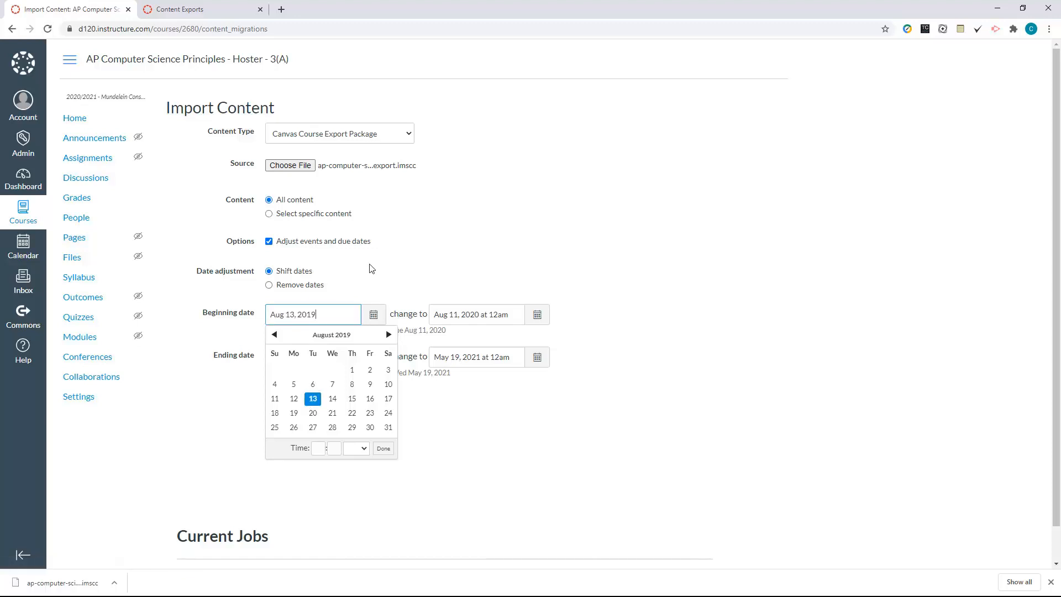
{"action": "left_click", "coordinate": [401, 271]}
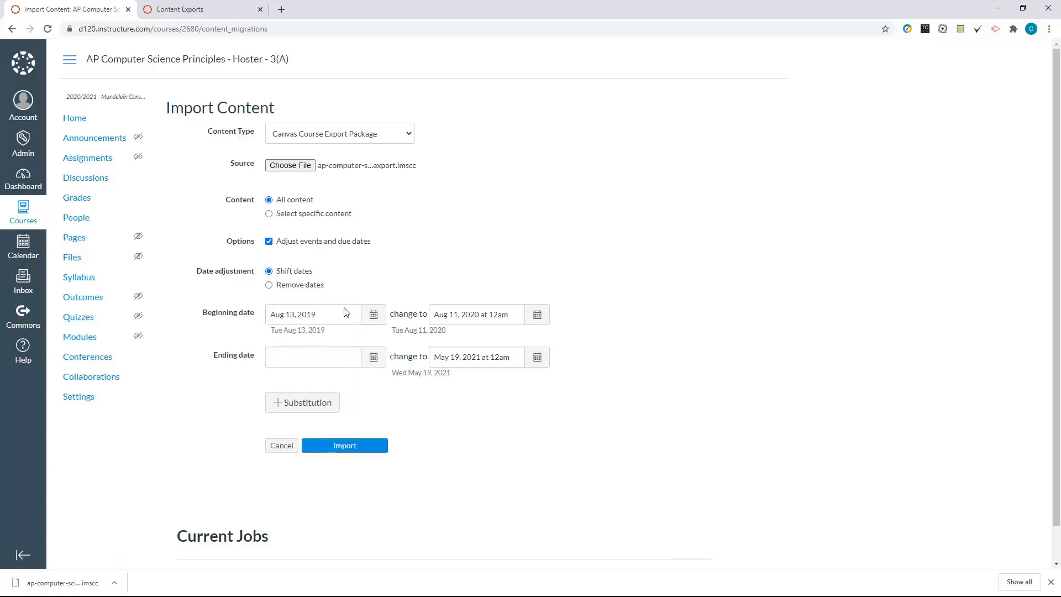
Set the original ending date for the date shift to Mar 19, 2020
{"action": "left_click", "coordinate": [372, 358]}
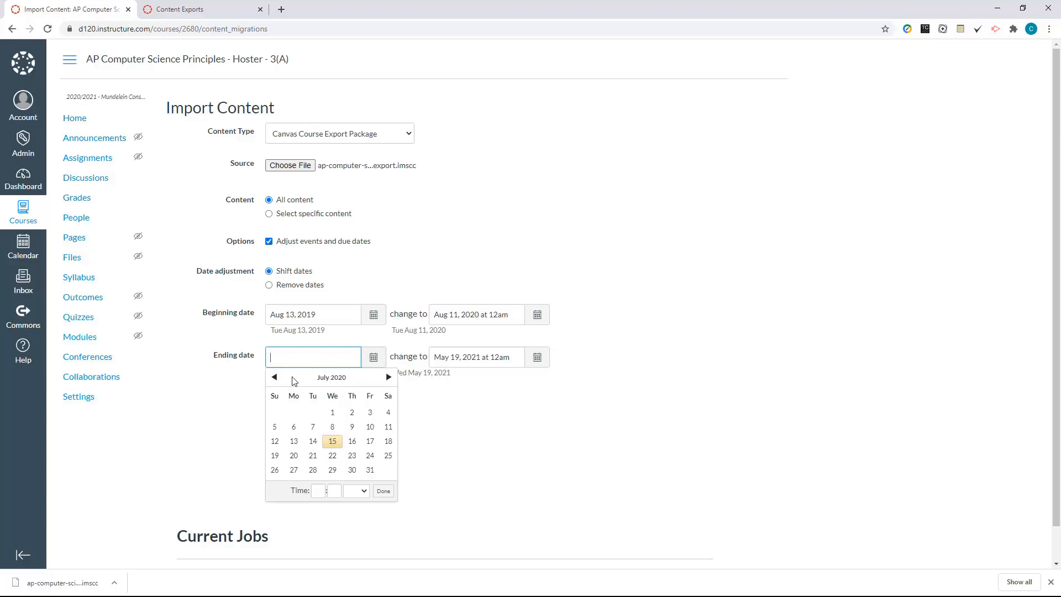
{"action": "left_click", "coordinate": [275, 378]}
{"action": "left_click", "coordinate": [277, 380]}
{"action": "left_click", "coordinate": [277, 381]}
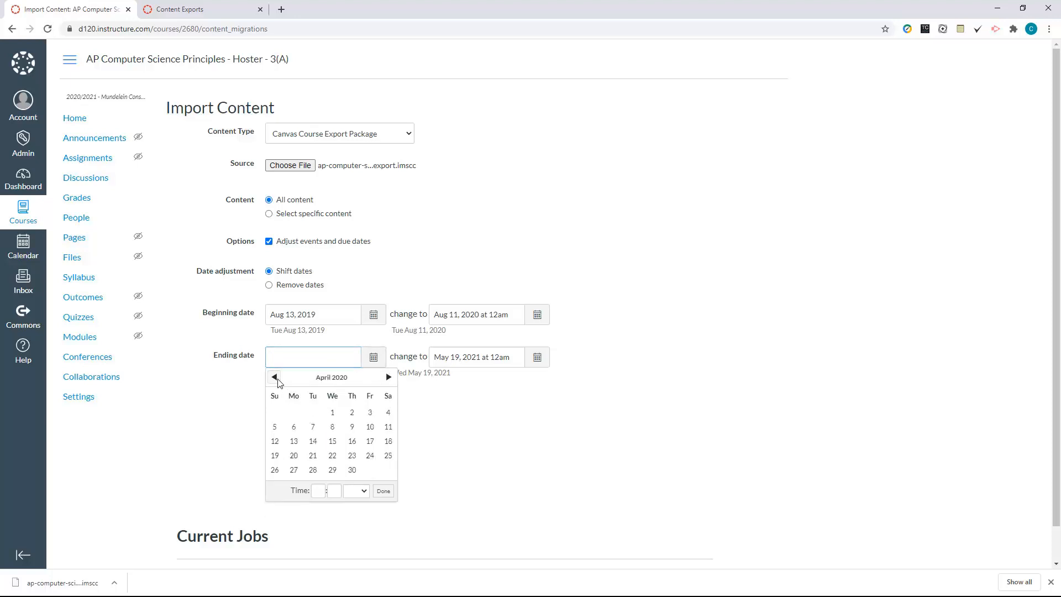
{"action": "left_click", "coordinate": [277, 381]}
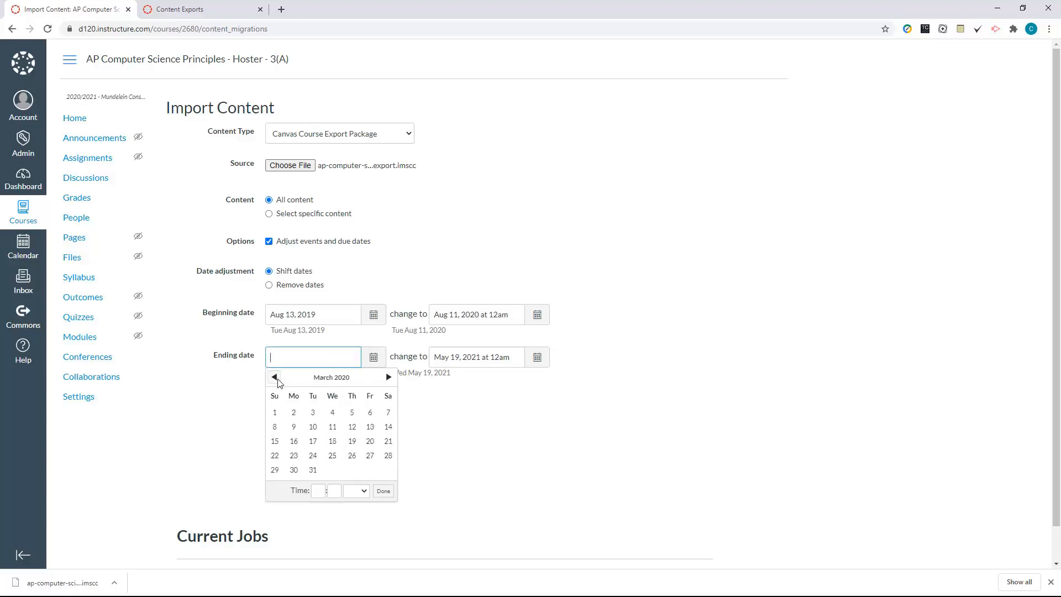
{"action": "left_click", "coordinate": [351, 442]}
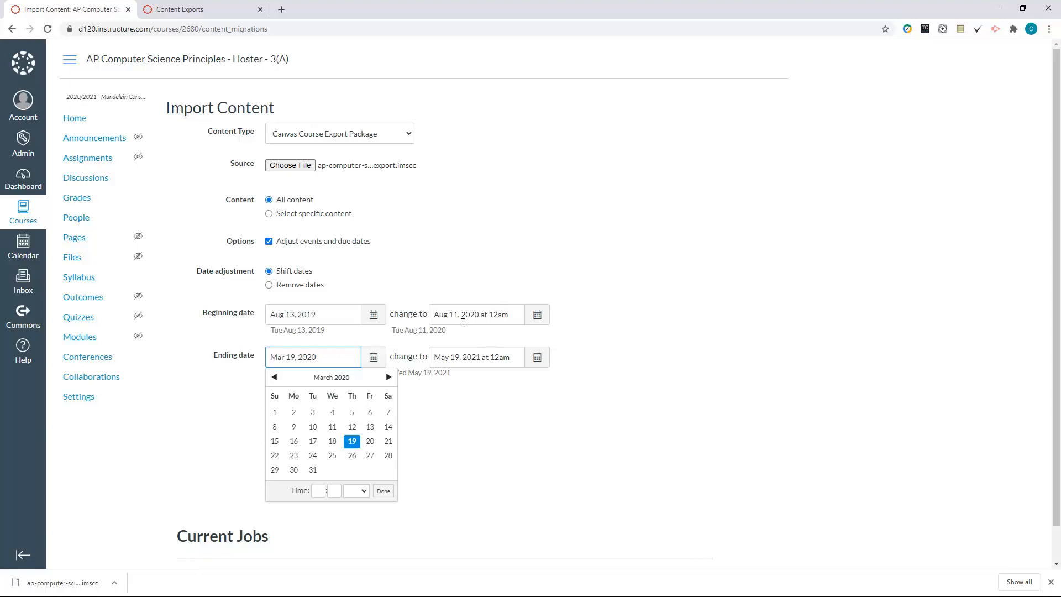
{"action": "left_click", "coordinate": [453, 399]}
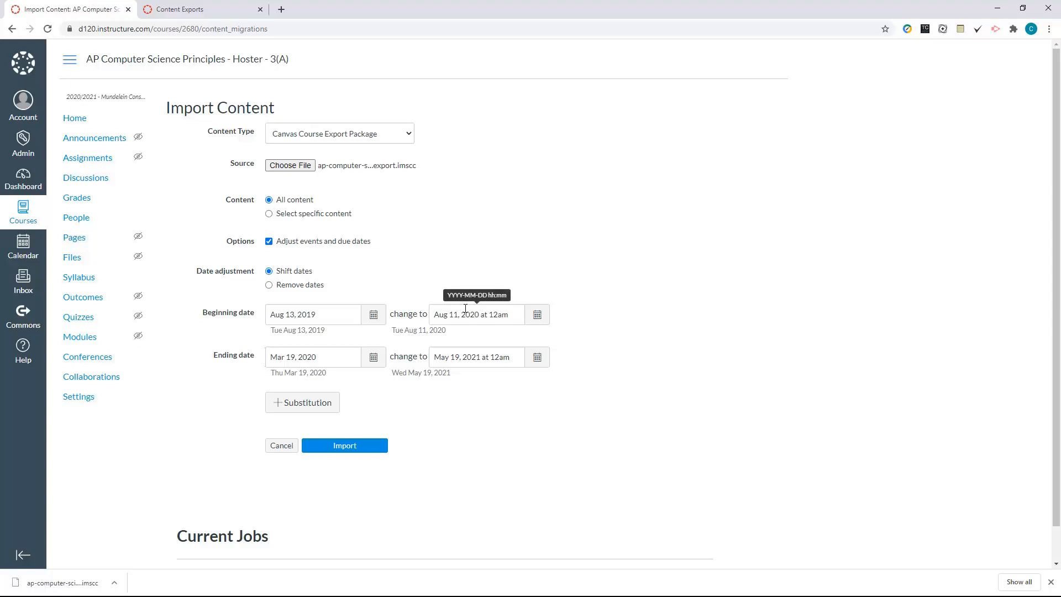
Change the new beginning date to Aug 13, 2020 and the new ending date to May 20, 2021
{"action": "left_click", "coordinate": [535, 314]}
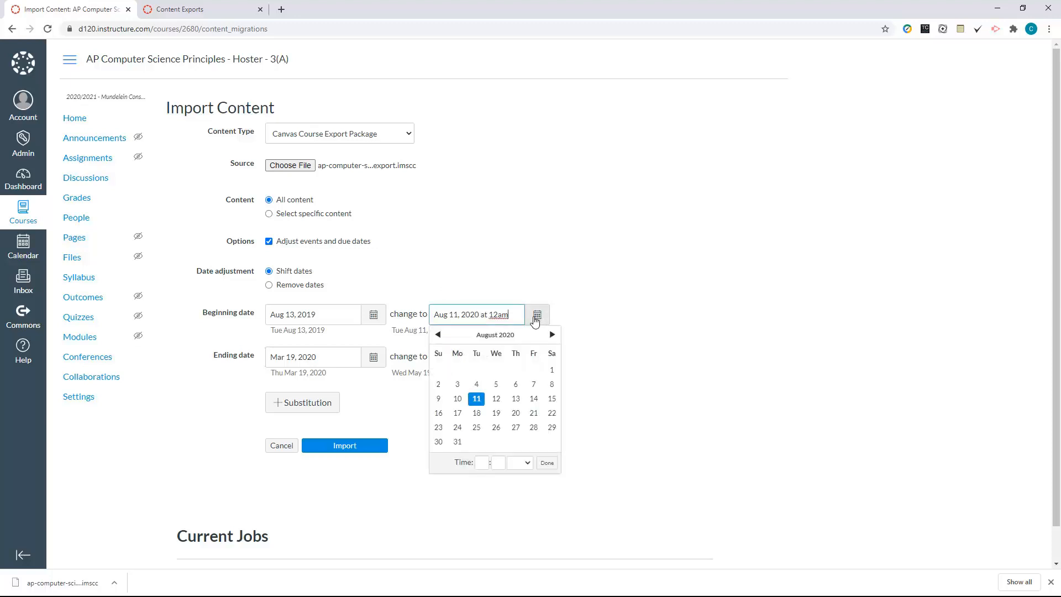
{"action": "left_click", "coordinate": [516, 401]}
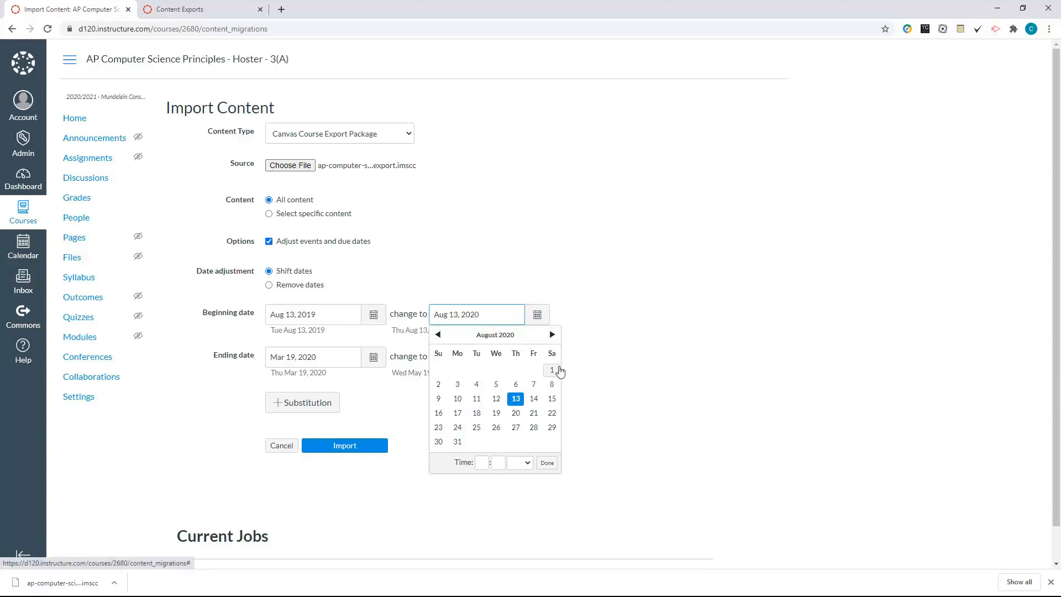
{"action": "left_click", "coordinate": [615, 351]}
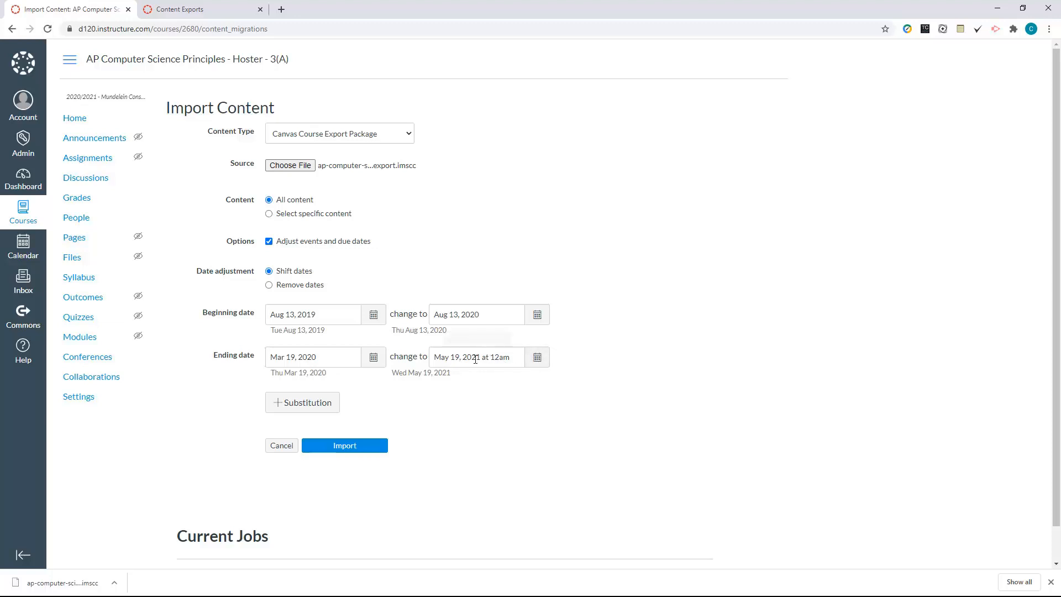
{"action": "left_click", "coordinate": [537, 358]}
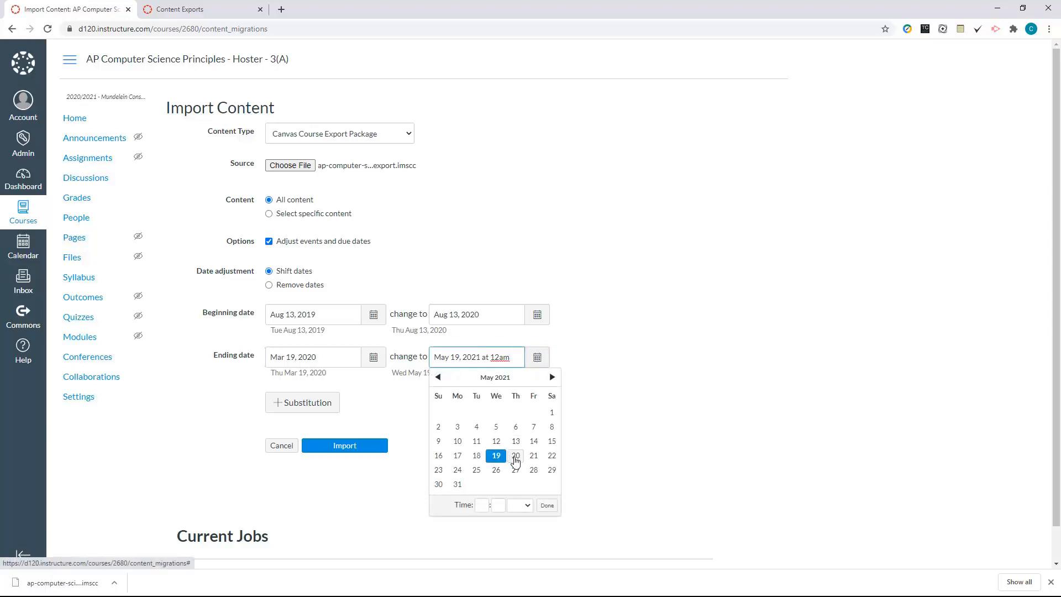
{"action": "left_click", "coordinate": [515, 458]}
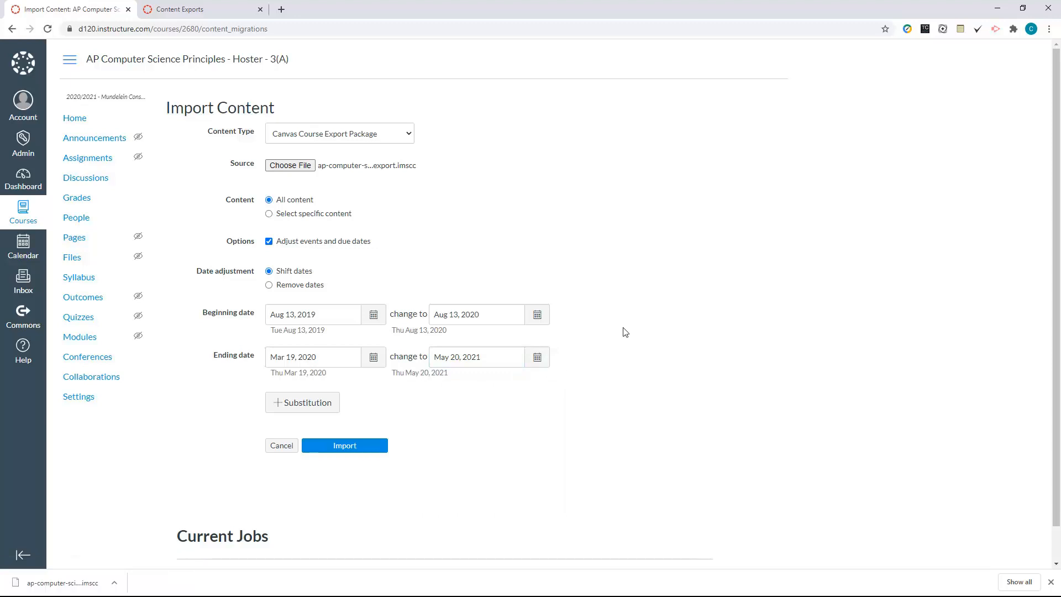
Remove the added weekday substitution and start importing the course package with the date shift
{"action": "left_click", "coordinate": [283, 405]}
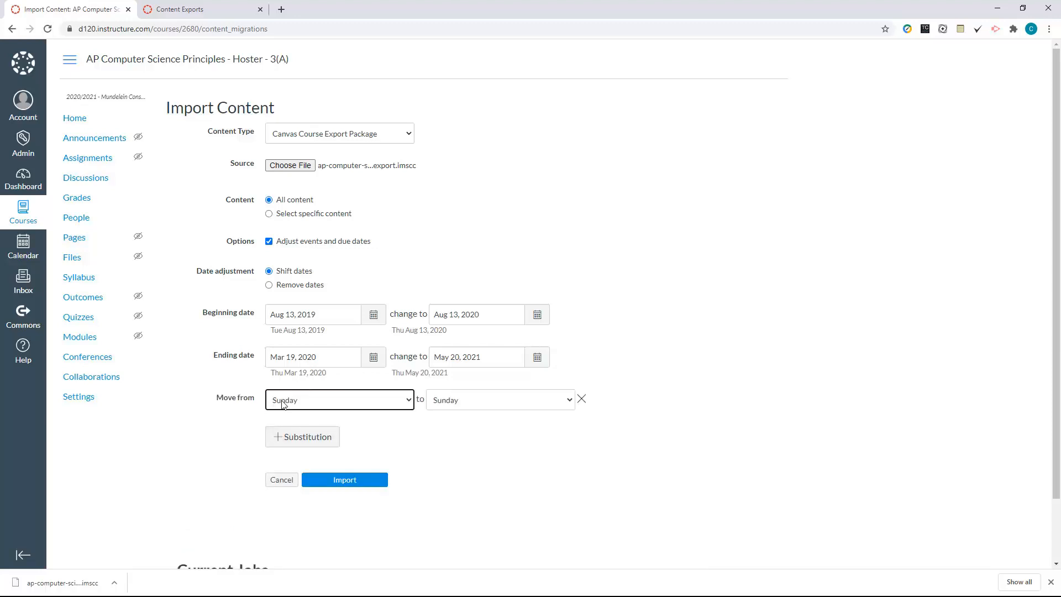
{"action": "left_click", "coordinate": [583, 399]}
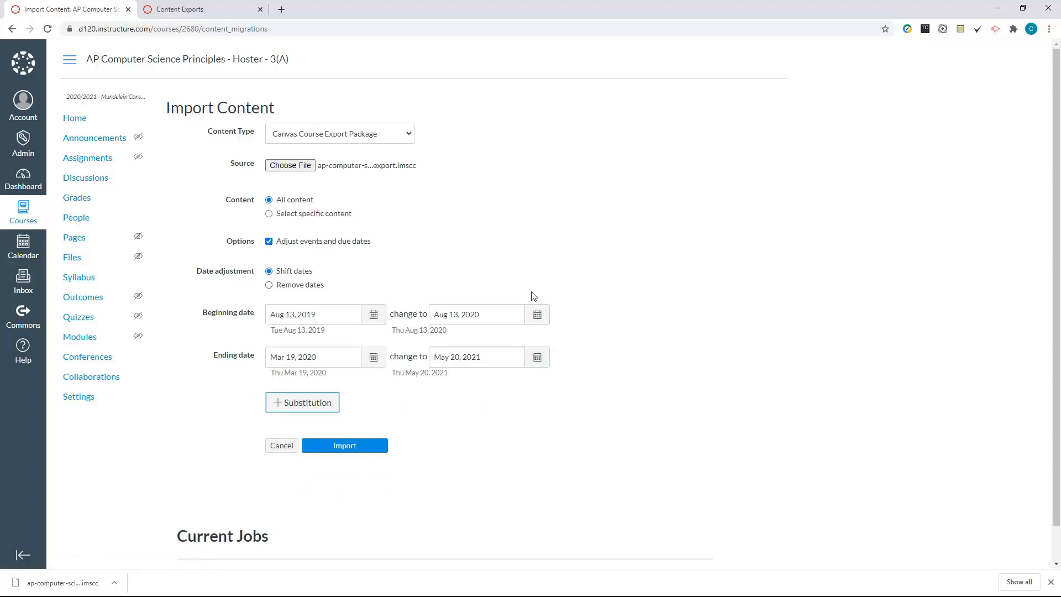
{"action": "left_click", "coordinate": [348, 448]}
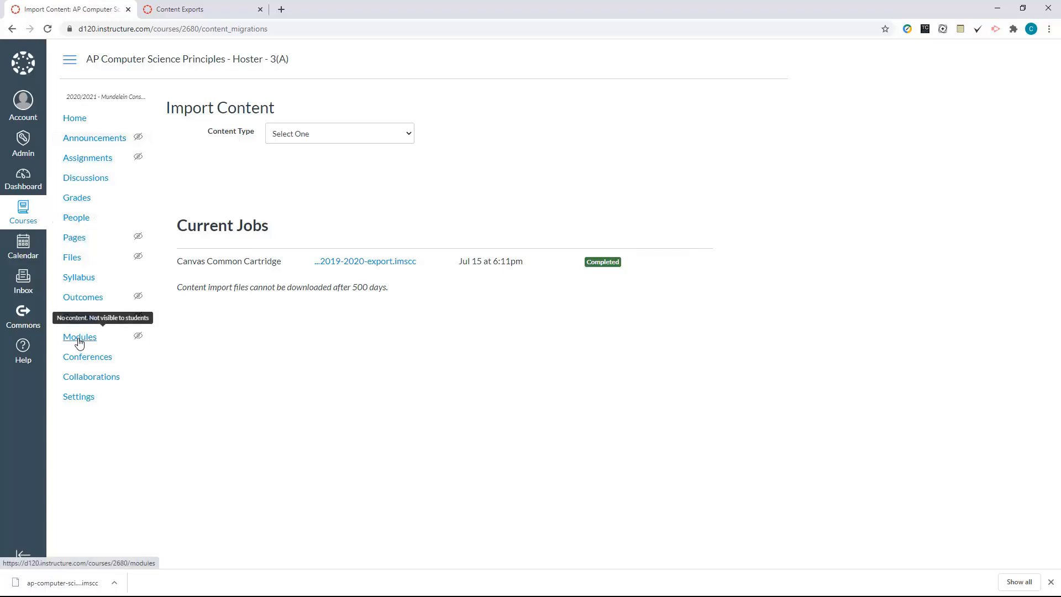
Examine the imported modules, including the dates and publish status of items in Semester 2 Final Assessment and Unit 5: Building Apps
{"action": "left_click", "coordinate": [80, 341]}
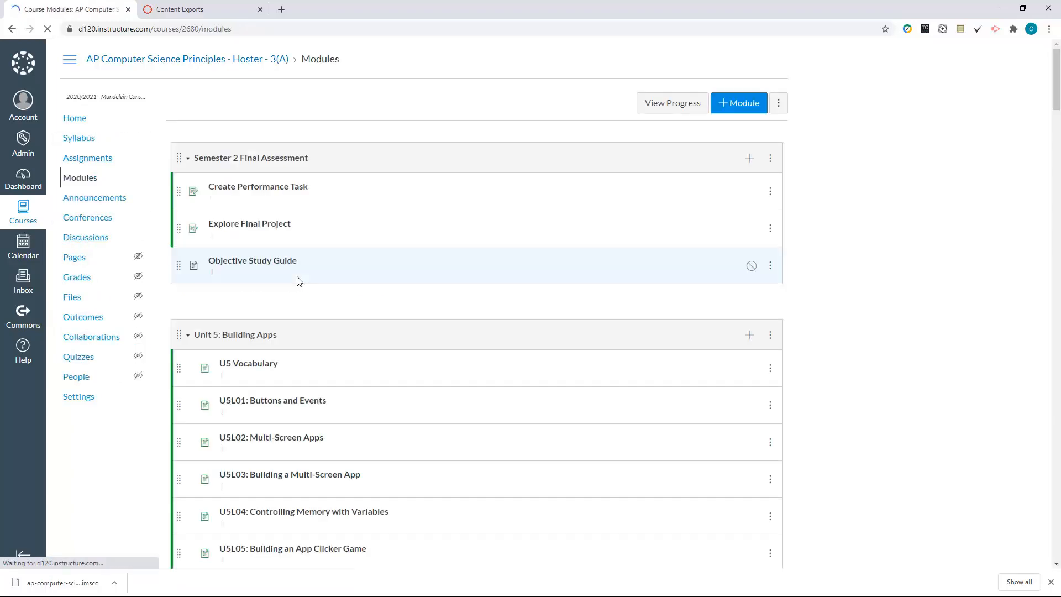
{"action": "scroll", "coordinate": [299, 281], "scroll_direction": "down", "scroll_amount": 8}
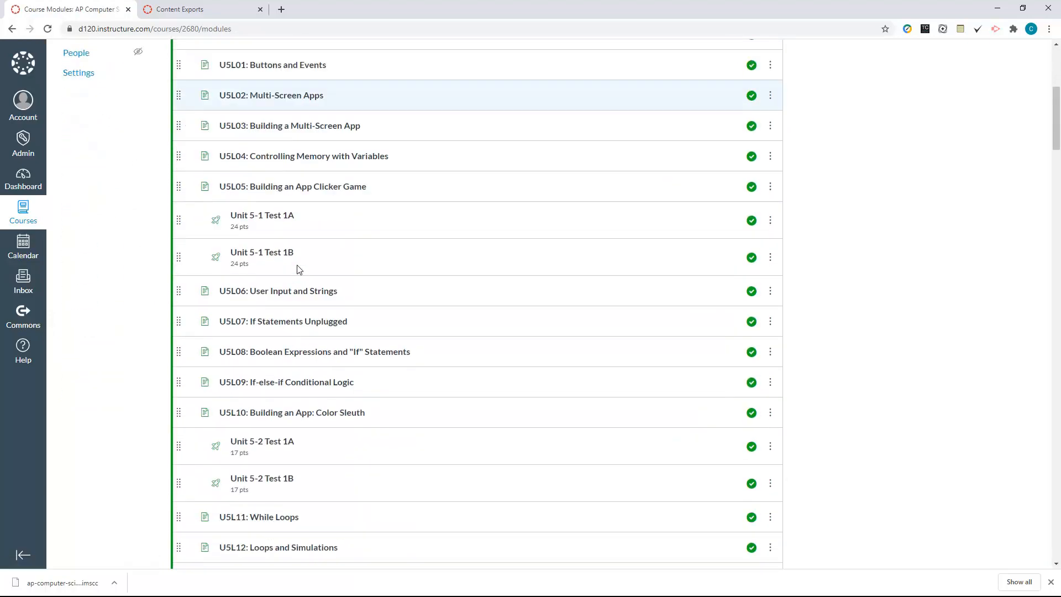
{"action": "scroll", "coordinate": [299, 262], "scroll_direction": "down", "scroll_amount": 2}
{"action": "scroll", "coordinate": [294, 243], "scroll_direction": "up", "scroll_amount": 7}
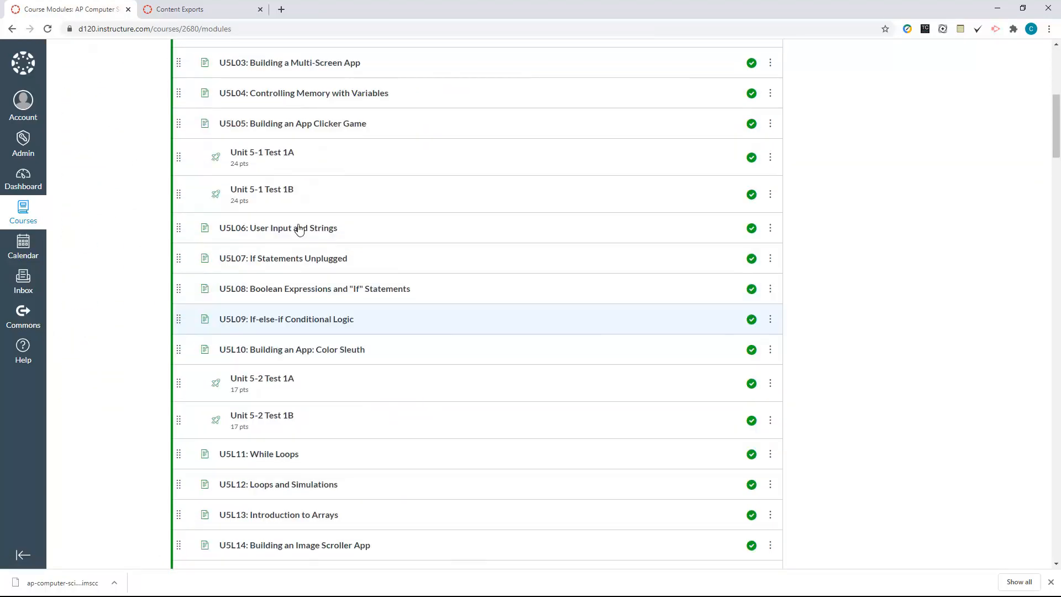
{"action": "scroll", "coordinate": [299, 218], "scroll_direction": "up", "scroll_amount": 3}
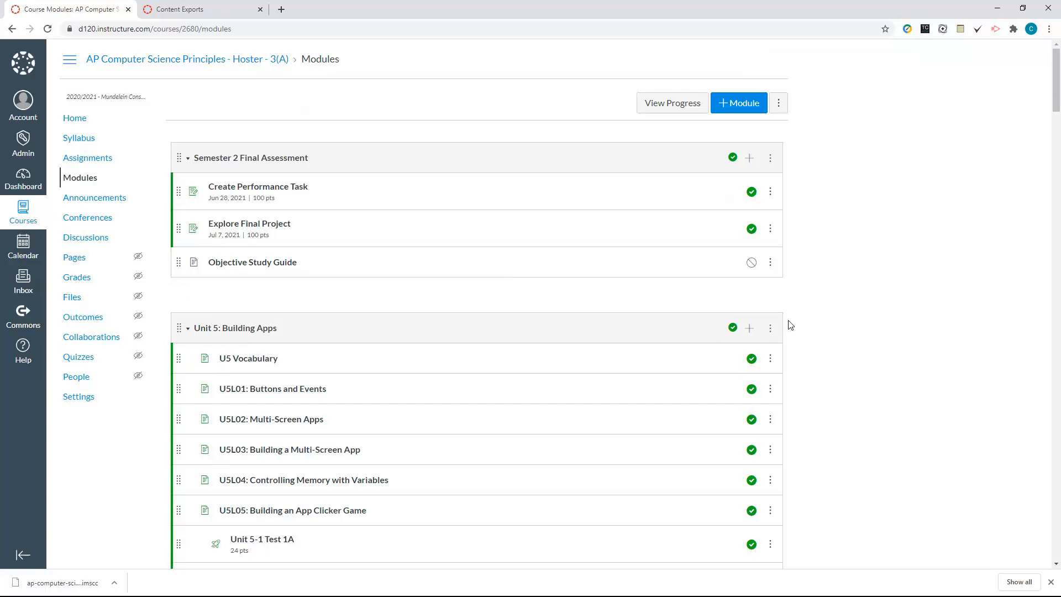
{"action": "scroll", "coordinate": [792, 324], "scroll_direction": "down", "scroll_amount": 2}
{"action": "scroll", "coordinate": [800, 321], "scroll_direction": "up", "scroll_amount": 1}
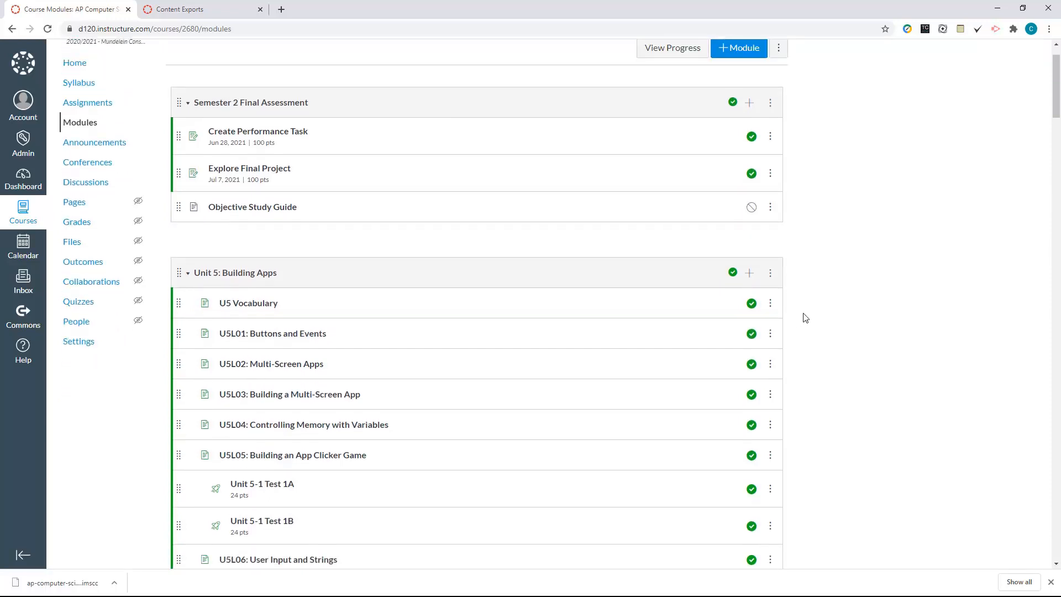
{"action": "left_click", "coordinate": [737, 276]}
Check the availability and due dates of the imported Semester 1 assignments against the new school year
{"action": "left_click", "coordinate": [86, 103]}
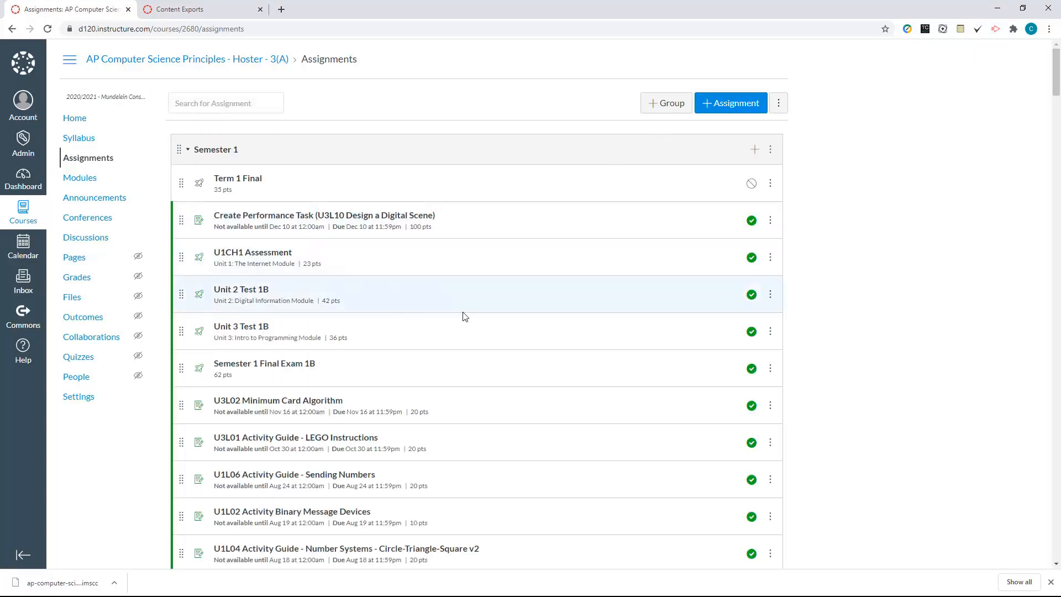
{"action": "scroll", "coordinate": [464, 316], "scroll_direction": "down", "scroll_amount": 4}
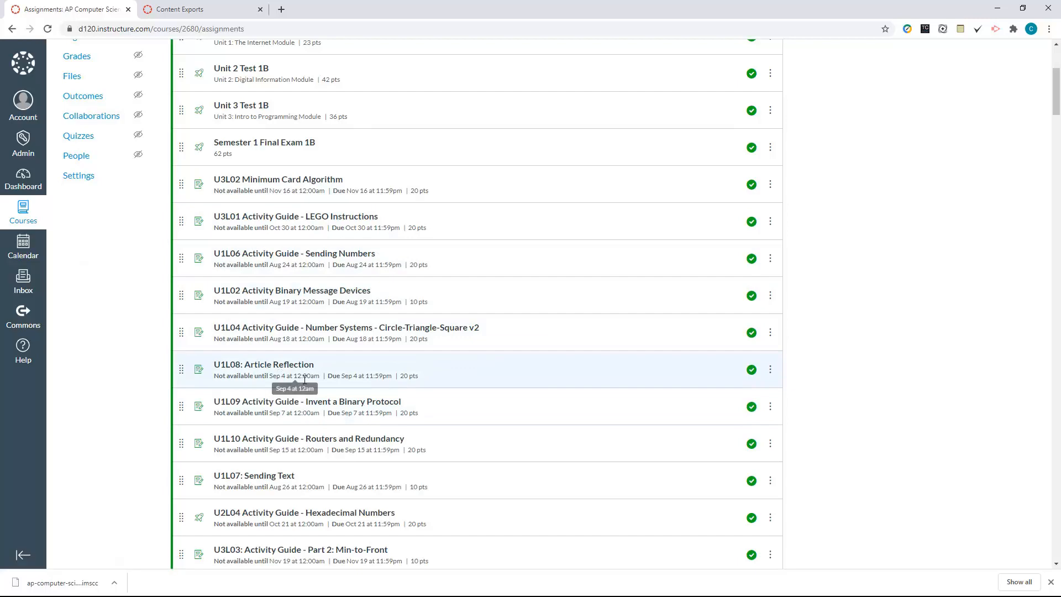
{"action": "scroll", "coordinate": [373, 379], "scroll_direction": "down", "scroll_amount": 7}
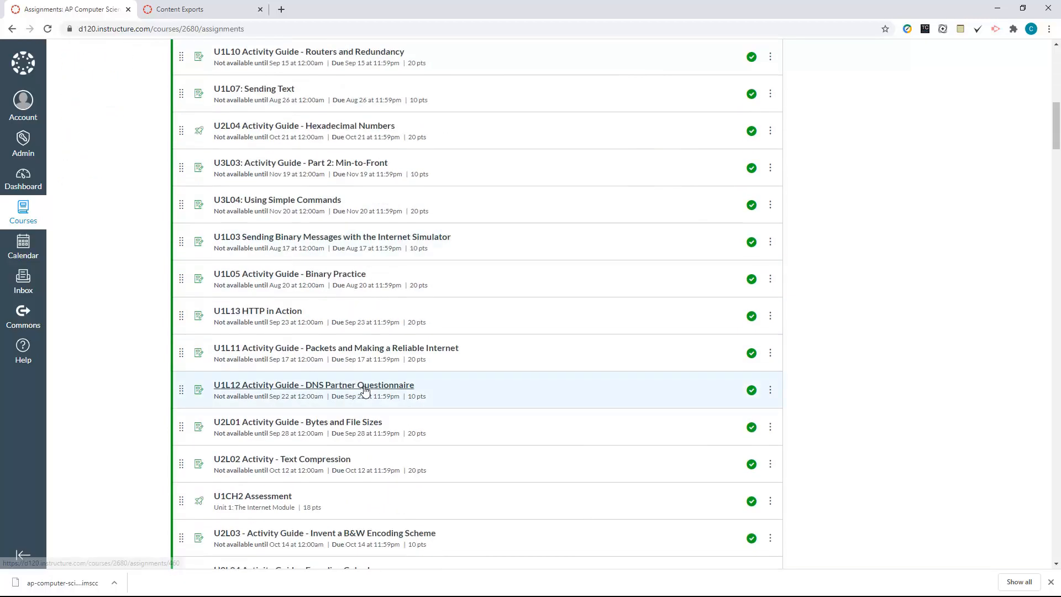
{"action": "scroll", "coordinate": [284, 399], "scroll_direction": "down", "scroll_amount": 1}
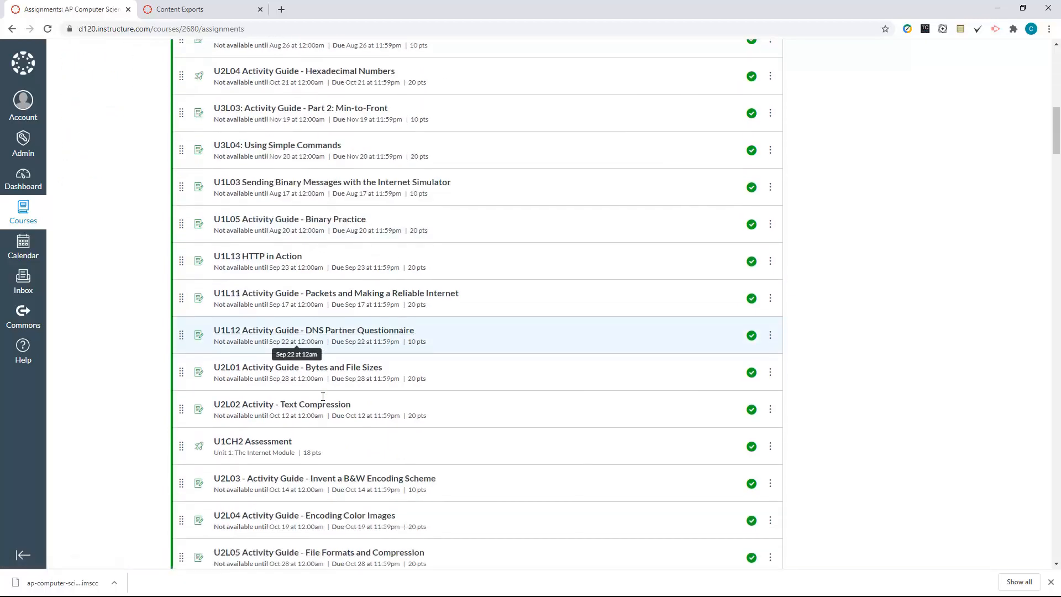
{"action": "scroll", "coordinate": [1042, 426], "scroll_direction": "up", "scroll_amount": 7}
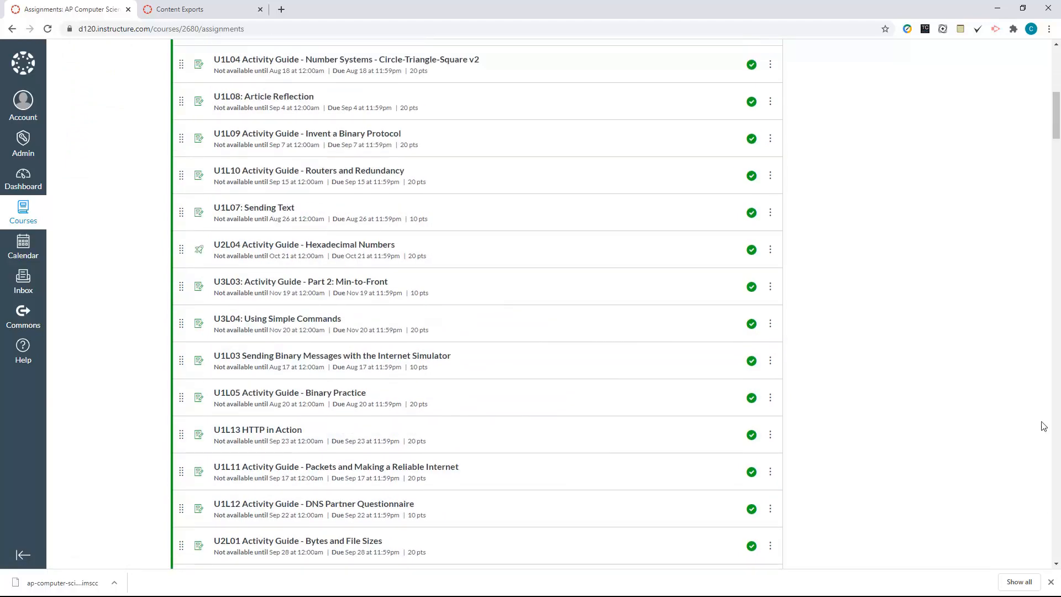
{"action": "scroll", "coordinate": [527, 60], "scroll_direction": "up", "scroll_amount": 5}
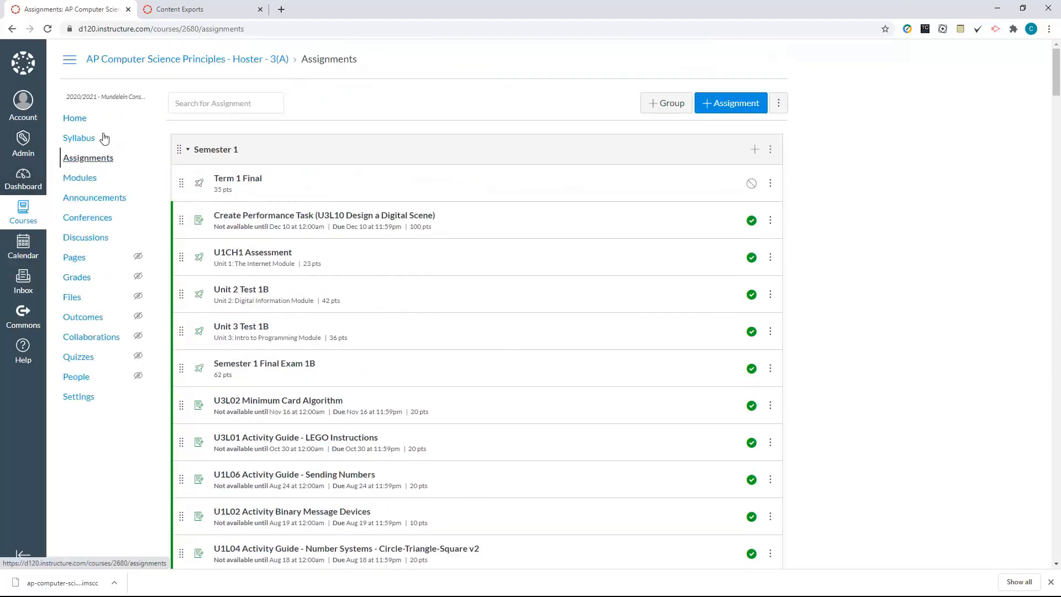
Dismiss the browser's downloads bar, preview the course home page in Student View, and leave the preview
{"action": "left_click", "coordinate": [79, 397]}
{"action": "left_click", "coordinate": [1050, 582]}
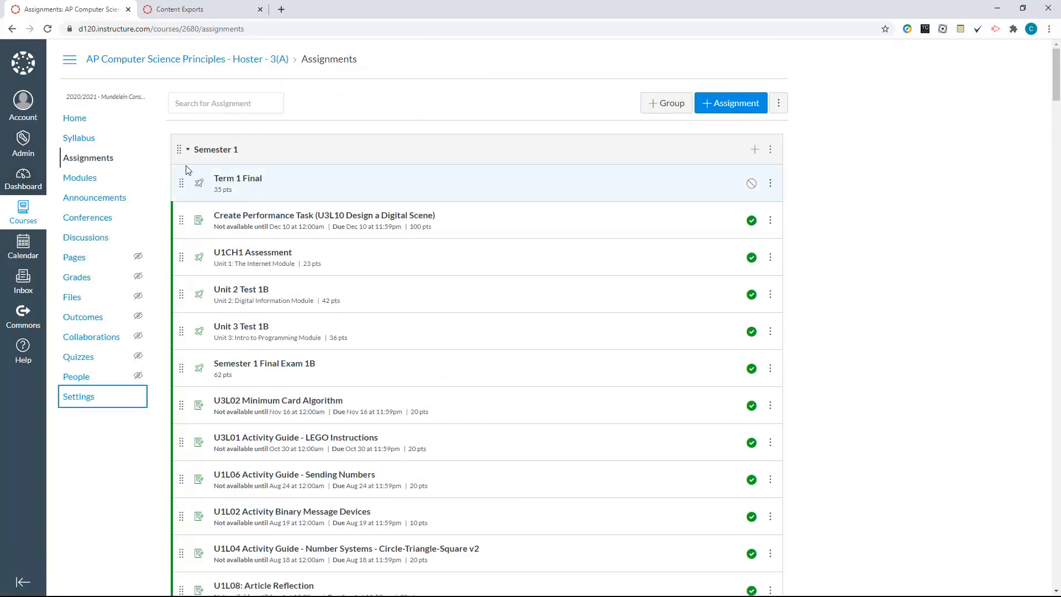
{"action": "left_click", "coordinate": [141, 65]}
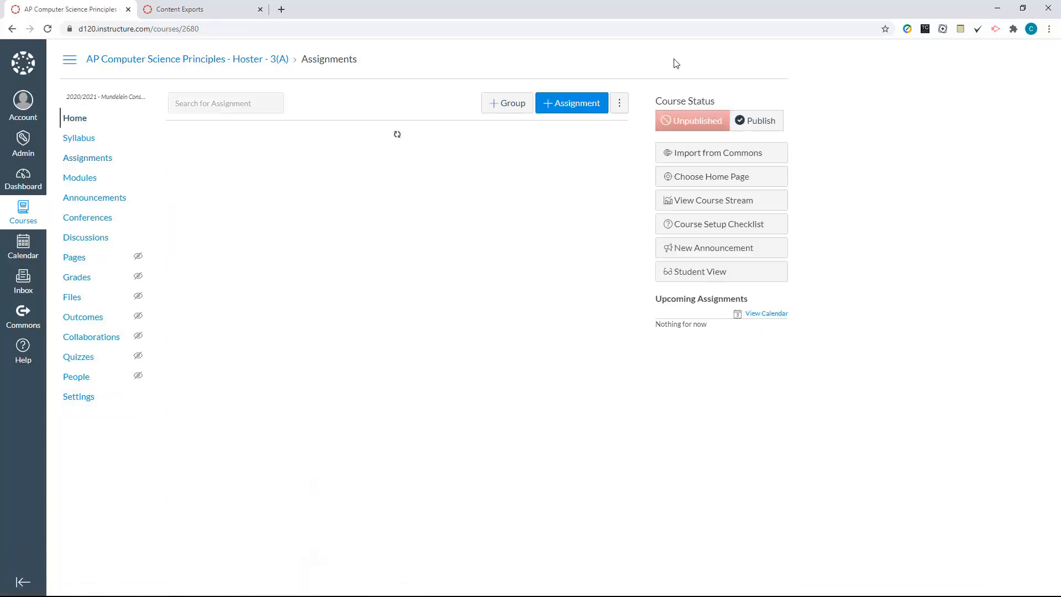
{"action": "left_click", "coordinate": [702, 274]}
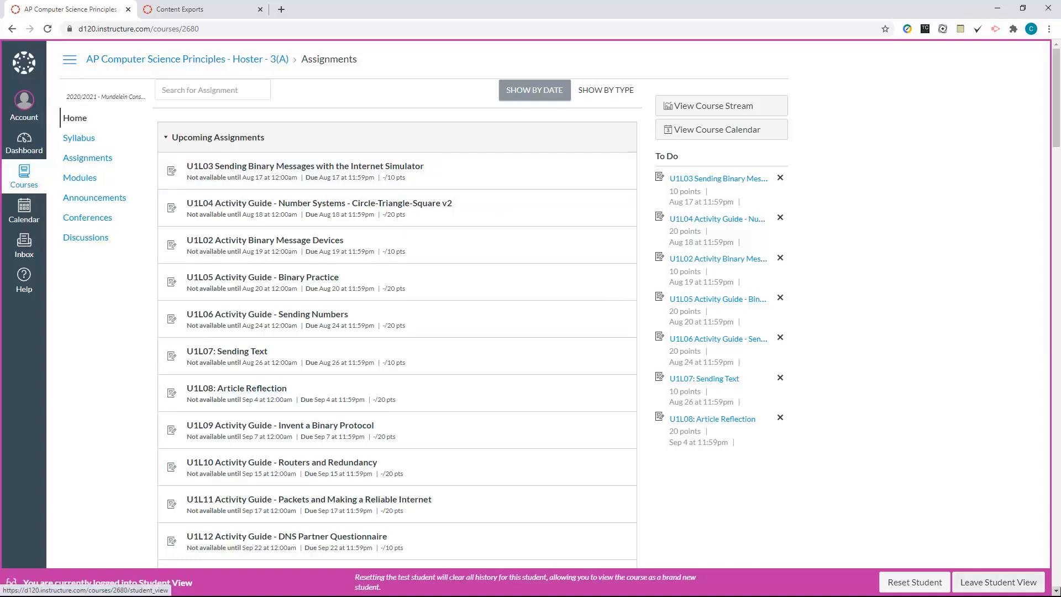
{"action": "left_click", "coordinate": [984, 588]}
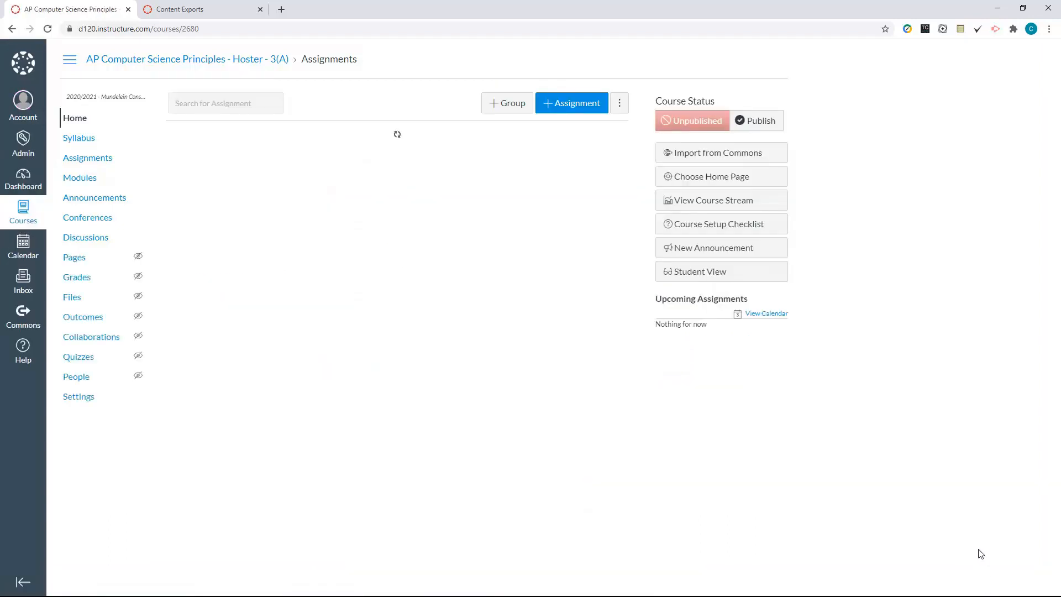
Examine the course's assignment list to see which imported Semester 1 items are published and which have due dates
{"action": "left_click", "coordinate": [87, 159]}
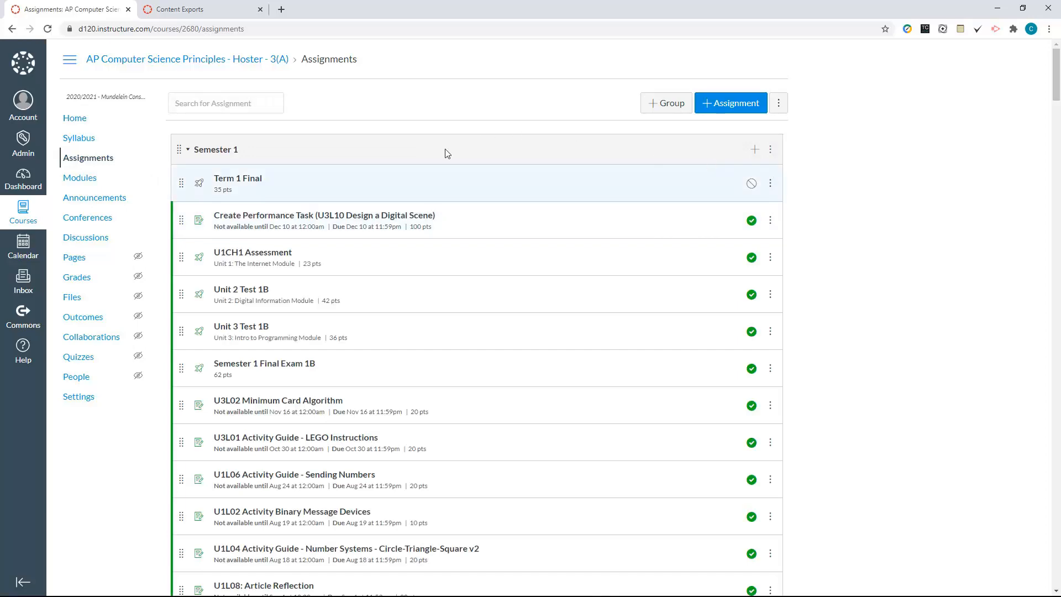
{"action": "scroll", "coordinate": [827, 407], "scroll_direction": "down", "scroll_amount": 7}
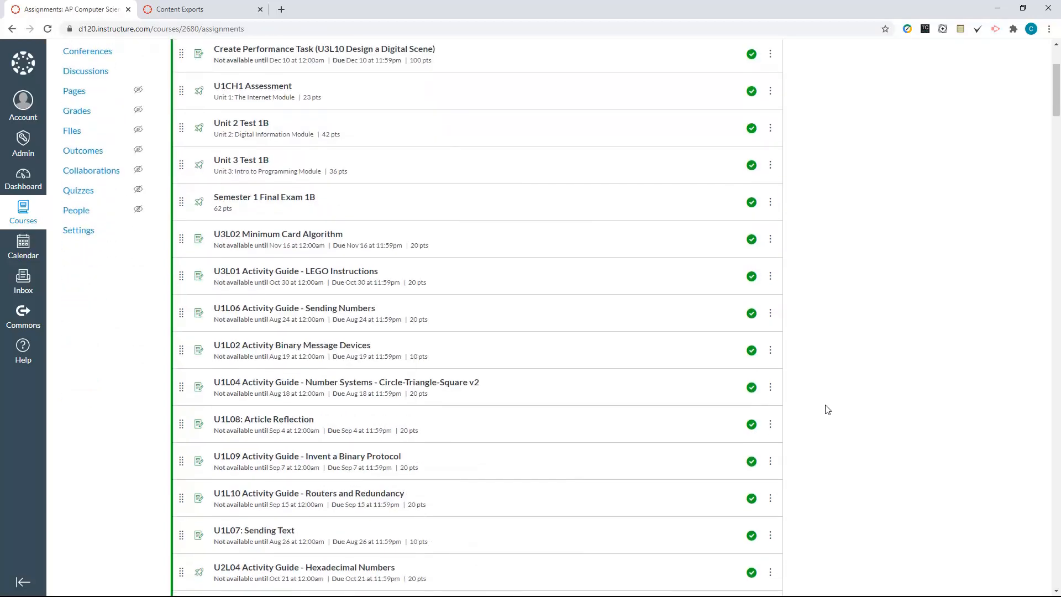
{"action": "scroll", "coordinate": [826, 407], "scroll_direction": "down", "scroll_amount": 18}
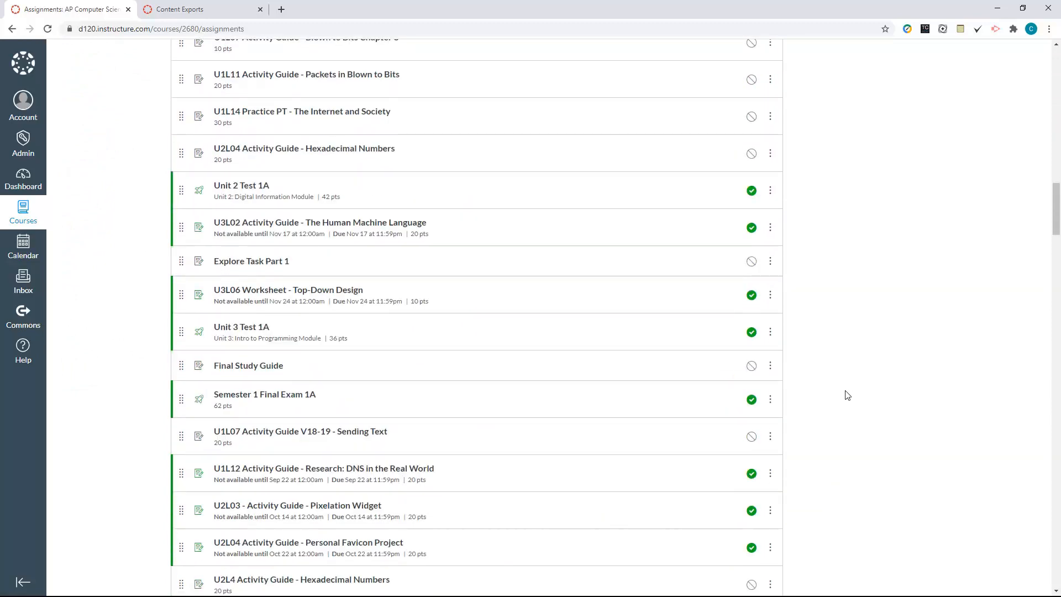
{"action": "scroll", "coordinate": [850, 392], "scroll_direction": "up", "scroll_amount": 17}
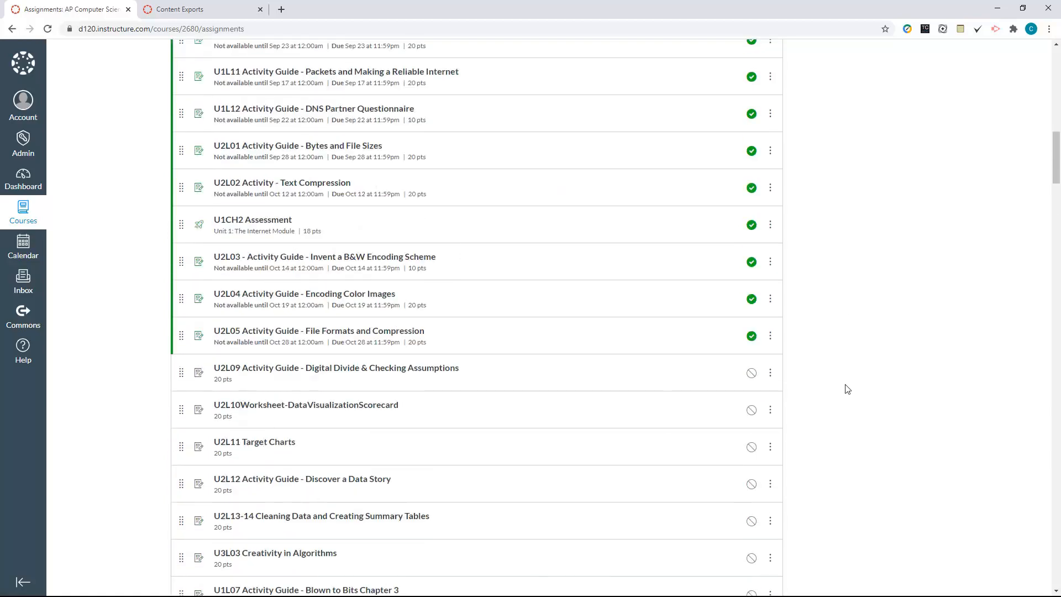
{"action": "scroll", "coordinate": [850, 389], "scroll_direction": "up", "scroll_amount": 9}
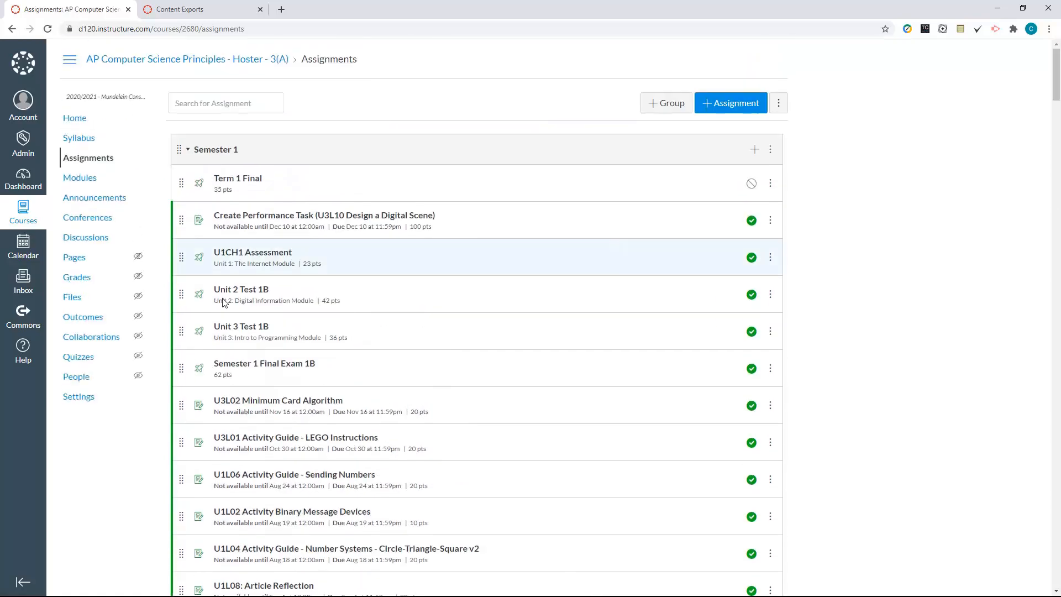
Open the course's settings
{"action": "left_click", "coordinate": [94, 403]}
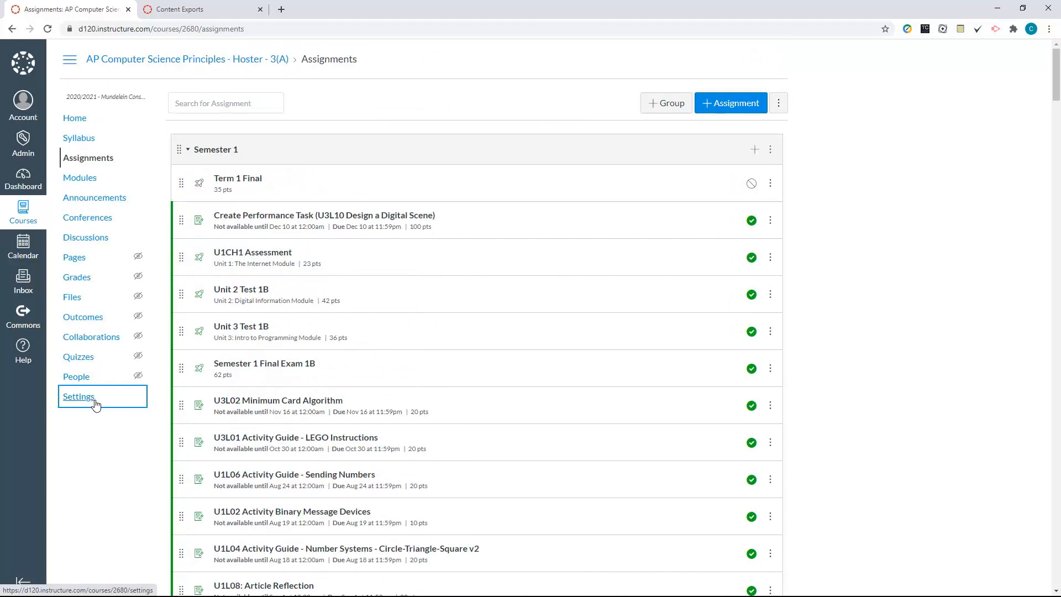